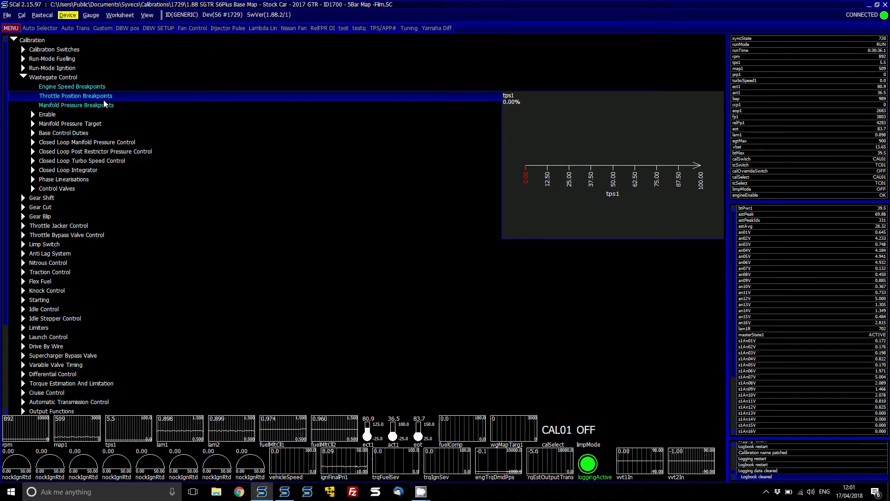
# Step: Open the IO Configuration Pin Assignments table to see output wiring such as Tacho on FUEL 14
pyautogui.press('pagedown')
pyautogui.press('Right')
pyautogui.press('Down')
pyautogui.press('Return')
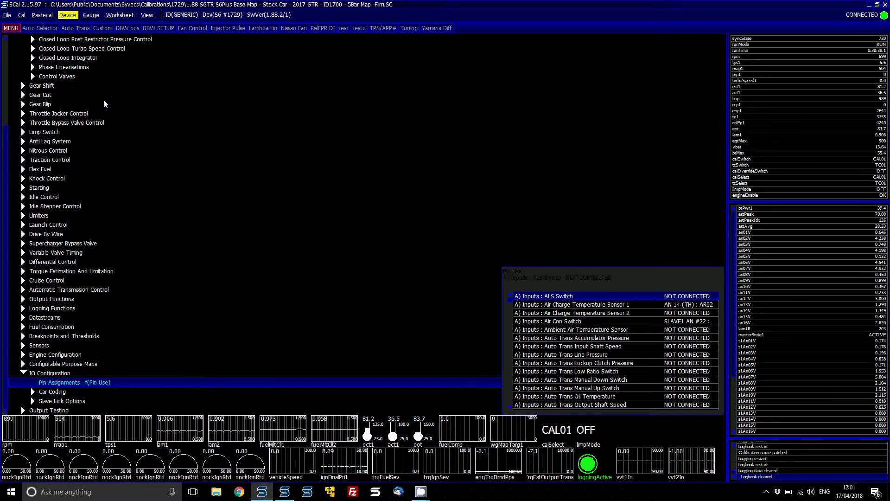
pyautogui.press('pagedown')
pyautogui.press('pagedown')
pyautogui.press('pagedown')
pyautogui.press('pagedown')
pyautogui.press('pagedown')
pyautogui.press('pagedown')
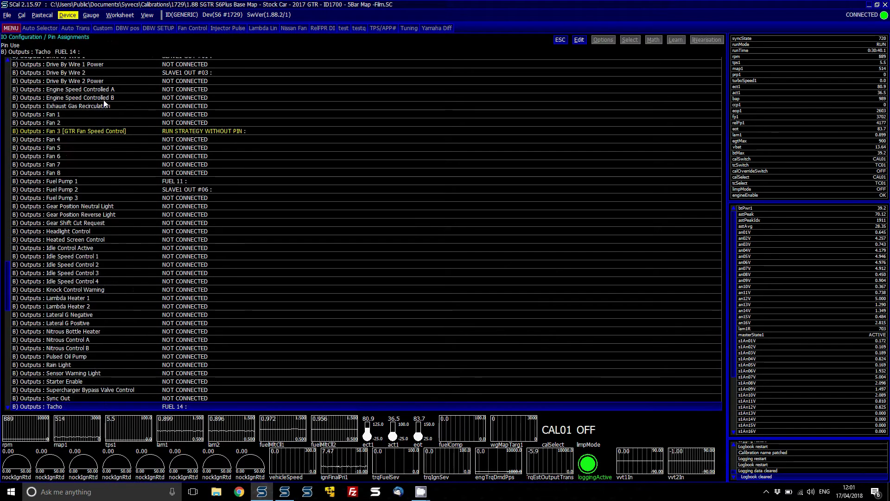
pyautogui.press('Up')
pyautogui.press('Up')
pyautogui.press('Up')
pyautogui.press('Up')
pyautogui.press('Up')
pyautogui.press('Up')
pyautogui.press('Up')
pyautogui.press('Up')
pyautogui.press('Up')
pyautogui.press('Up')
pyautogui.press('Up')
pyautogui.press('Up')
pyautogui.press('Up')
pyautogui.press('Up')
pyautogui.press('Up')
pyautogui.press('Up')
pyautogui.press('Up')
pyautogui.press('Up')
pyautogui.press('Up')
pyautogui.press('Up')
pyautogui.press('Up')
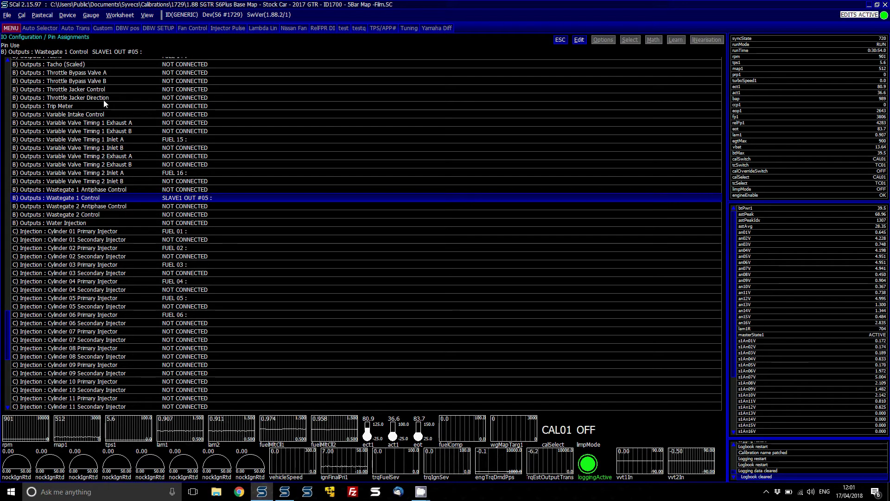
pyautogui.press('Return')
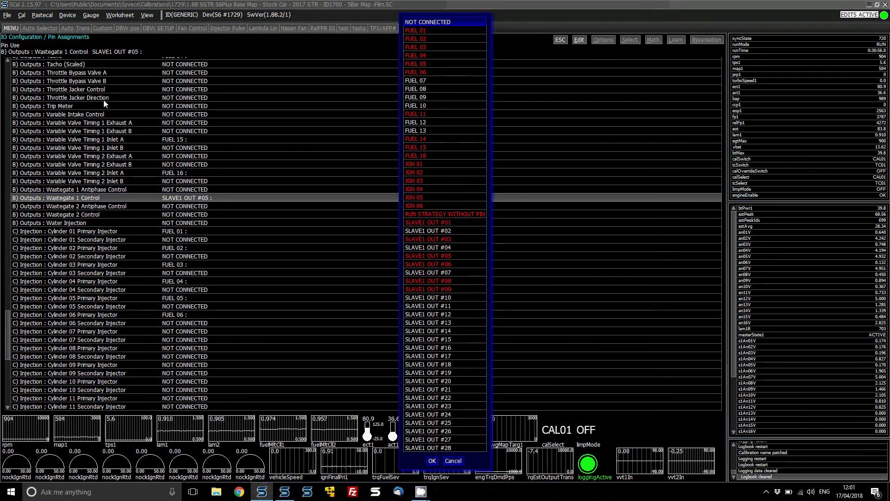
pyautogui.press('Down')
pyautogui.press('Down')
pyautogui.press('Down')
pyautogui.press('Down')
pyautogui.press('Down')
pyautogui.press('Down')
pyautogui.press('Down')
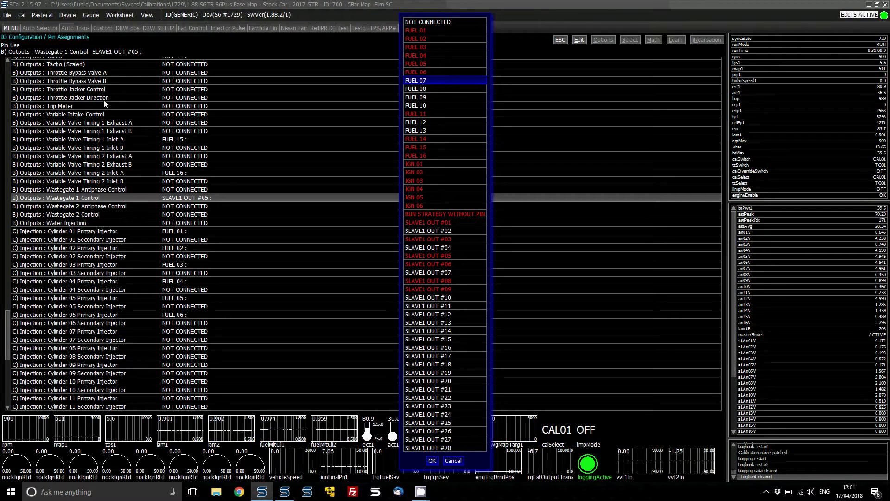
pyautogui.press('Escape')
pyautogui.hotkey('alt', 'd')
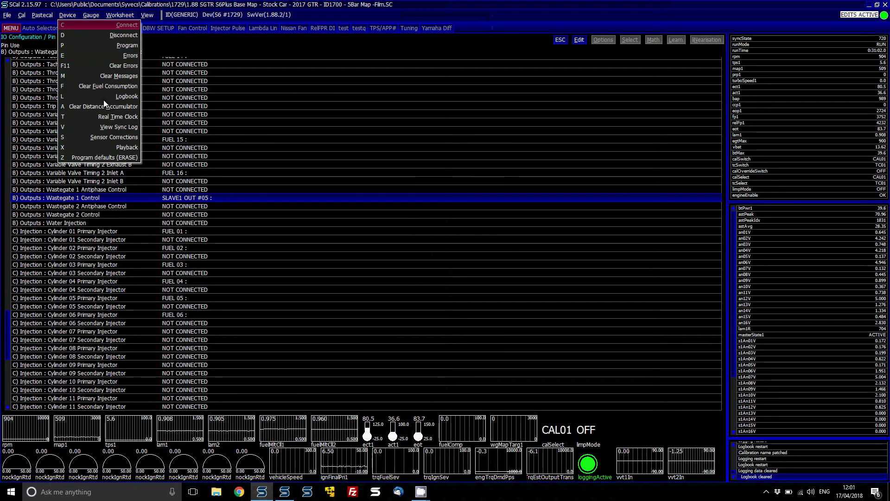
pyautogui.press('Escape')
pyautogui.click(65, 16)
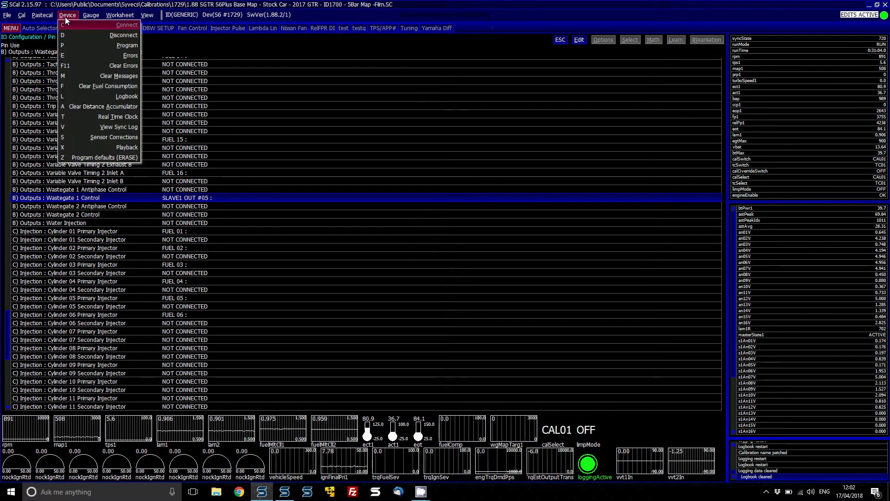
# Step: Leave the pin assignments and return to the Wastegate Control tables, previewing Manifold Pressure Breakpoints
pyautogui.press('Escape')
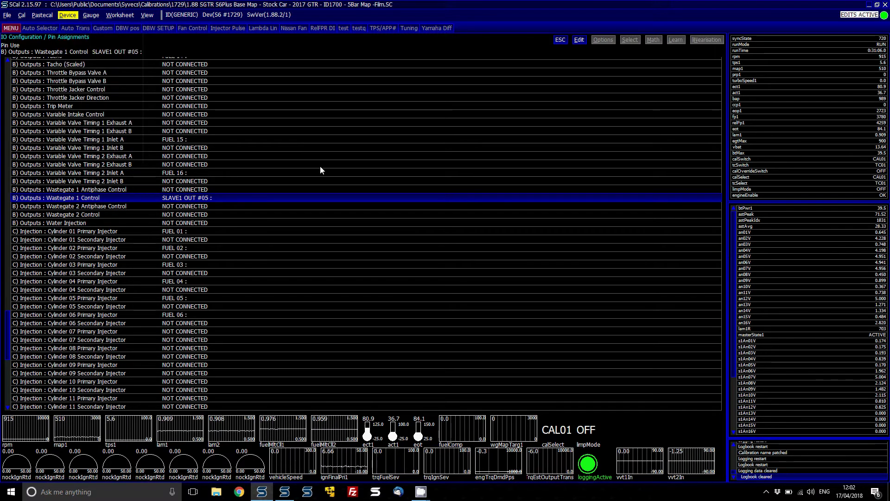
pyautogui.press('Escape')
pyautogui.press('Home')
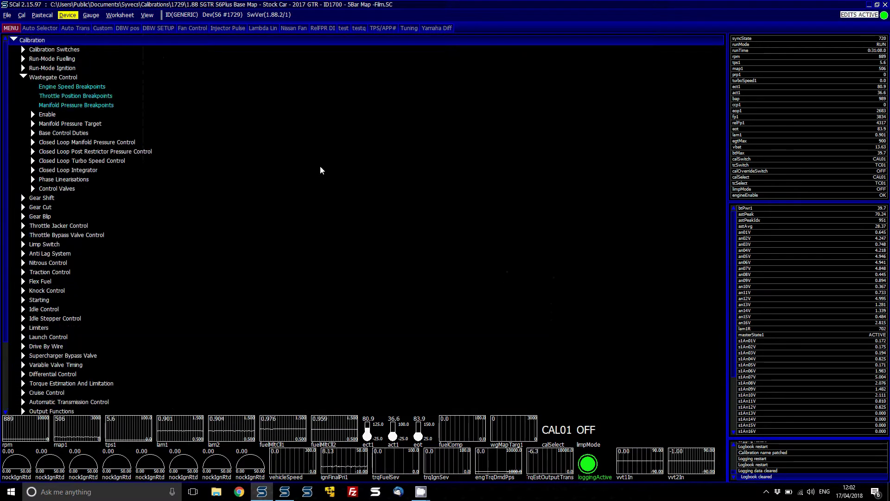
pyautogui.press('Down')
pyautogui.press('Down')
pyautogui.press('Down')
pyautogui.press('Down')
pyautogui.press('Down')
pyautogui.press('Down')
pyautogui.press('Down')
pyautogui.press('Down')
pyautogui.press('Down')
pyautogui.press('Down')
pyautogui.press('Down')
pyautogui.press('Down')
pyautogui.press('Down')
pyautogui.press('Down')
pyautogui.press('Down')
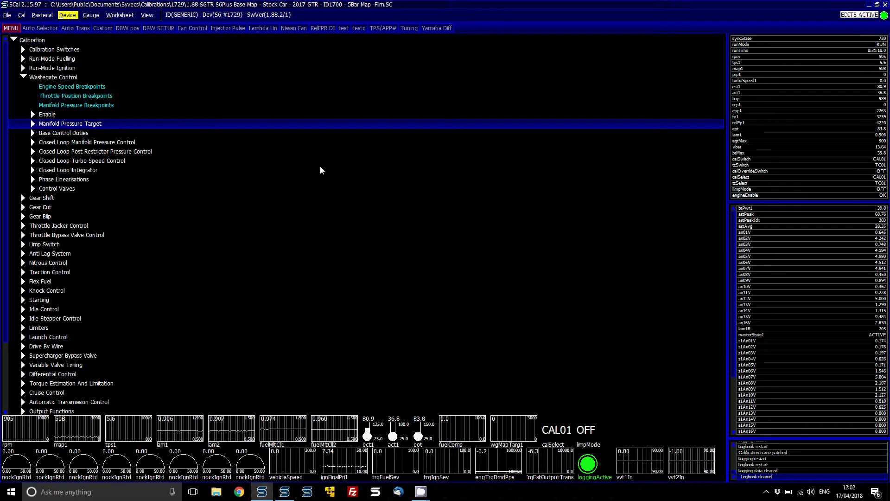
pyautogui.press('Down')
pyautogui.press('Up')
pyautogui.press('Up')
pyautogui.press('Up')
pyautogui.press('Up')
pyautogui.press('Up')
pyautogui.press('Up')
pyautogui.press('Up')
pyautogui.press('Up')
pyautogui.press('Up')
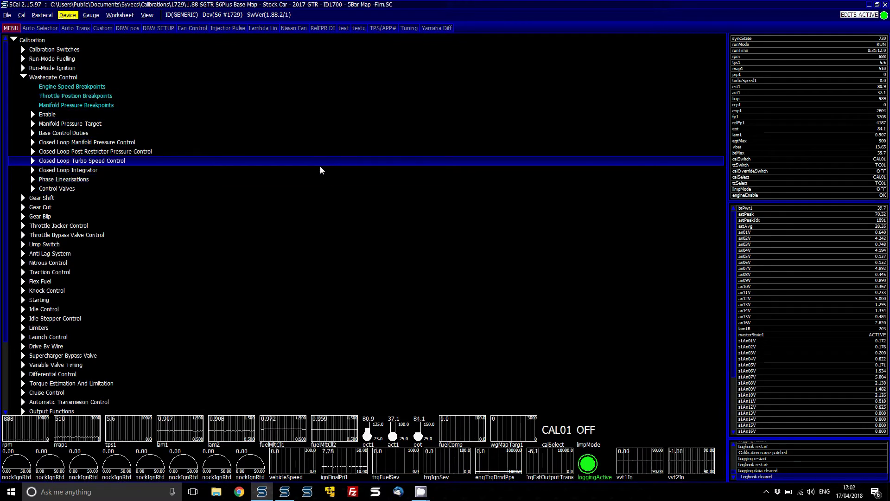
# Step: Review the Control Valves tables through Battery Adder - f(vbat), collapse them, and expand Phase Linearisations
pyautogui.press('Down')
pyautogui.press('Down')
pyautogui.press('Down')
pyautogui.press('Down')
pyautogui.press('Down')
pyautogui.press('Down')
pyautogui.press('Down')
pyautogui.press('Down')
pyautogui.press('Right')
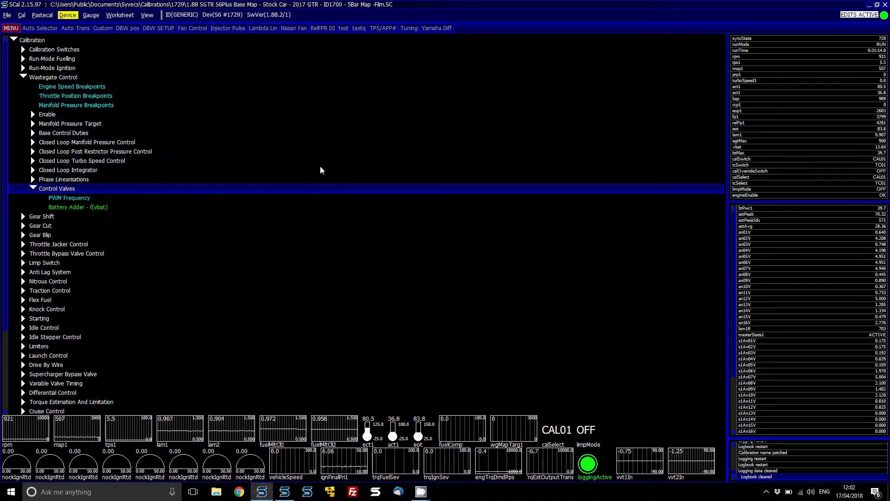
pyautogui.press('Down')
pyautogui.hotkey('alt', 'd')
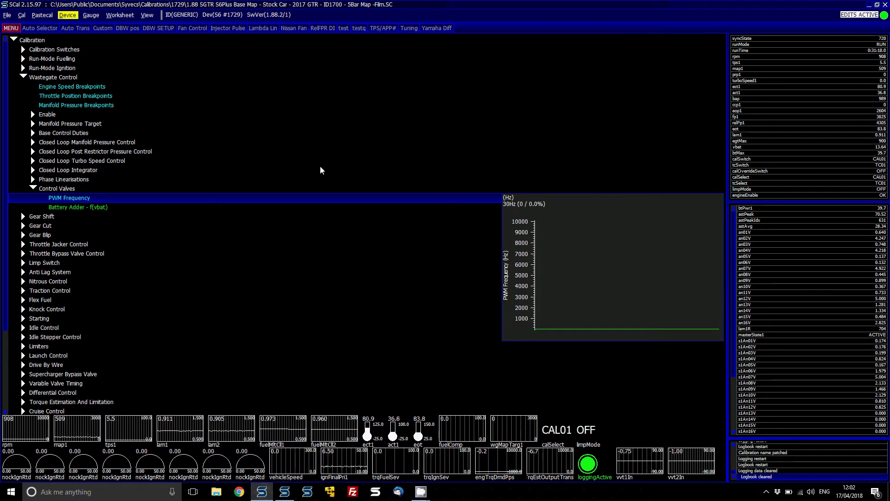
pyautogui.press('Down')
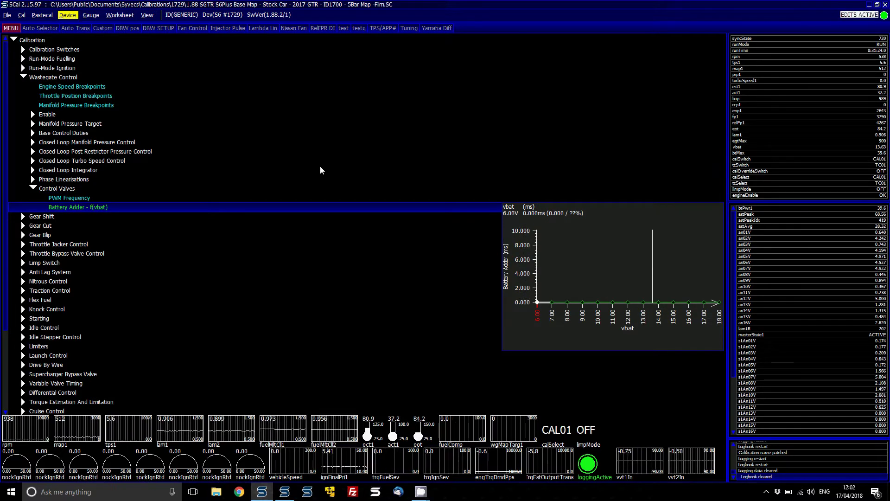
pyautogui.press('Left')
pyautogui.press('Left')
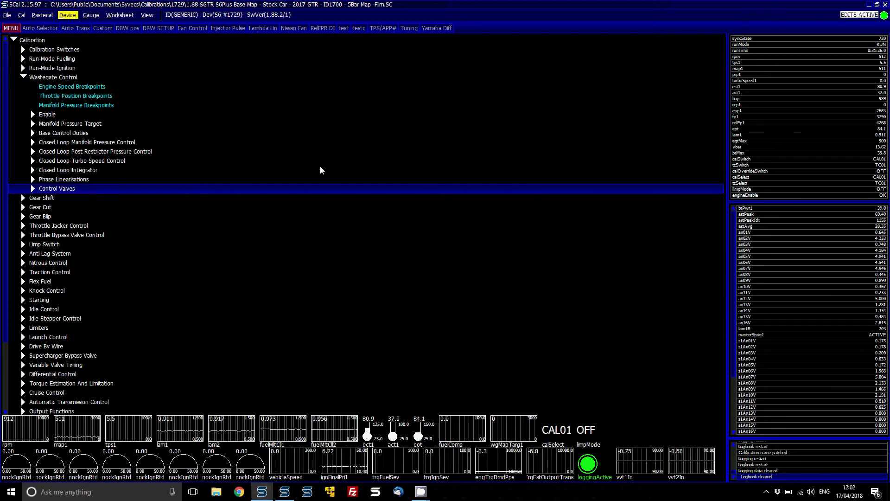
pyautogui.press('Up')
pyautogui.press('Right')
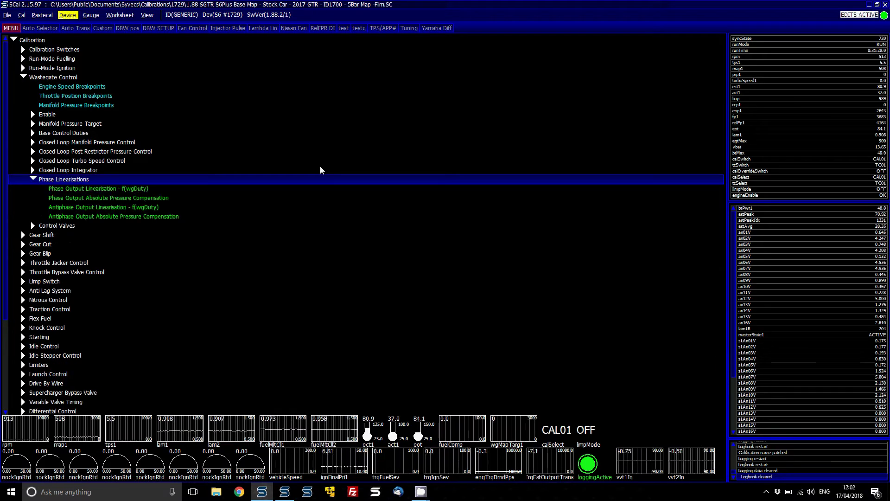
pyautogui.press('Down')
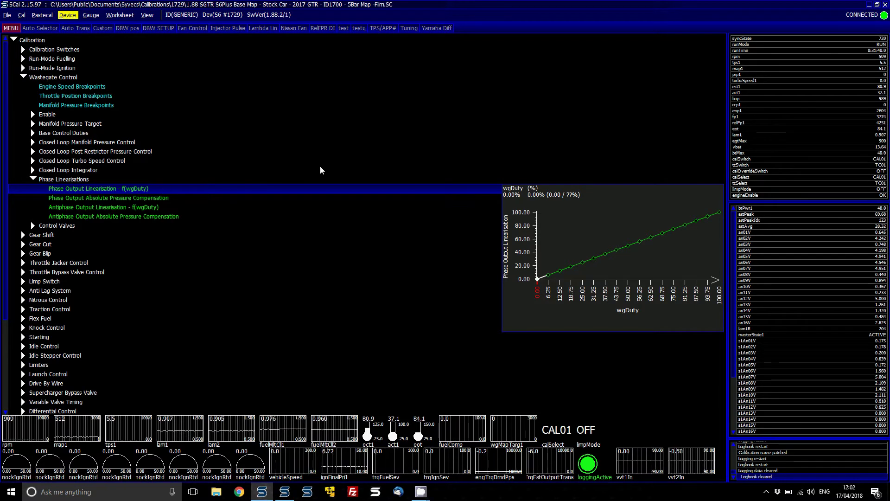
pyautogui.press('Return')
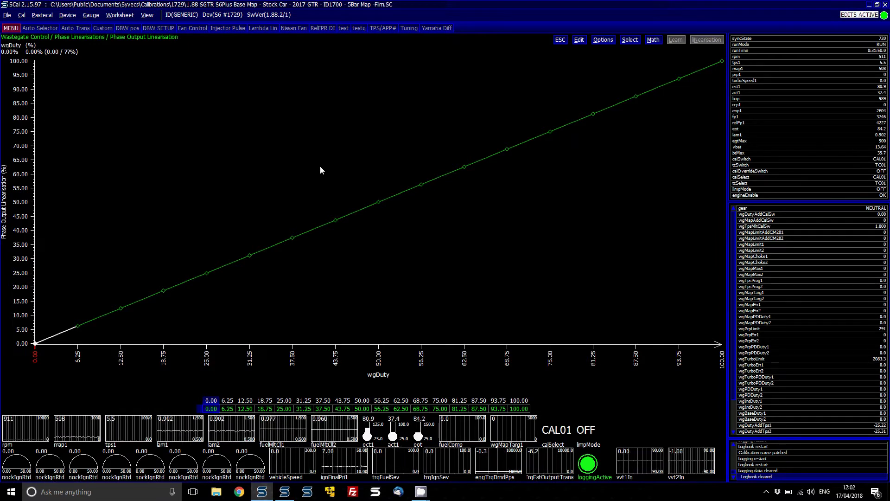
pyautogui.hotkey('ctrl', 'a')
pyautogui.press('m')
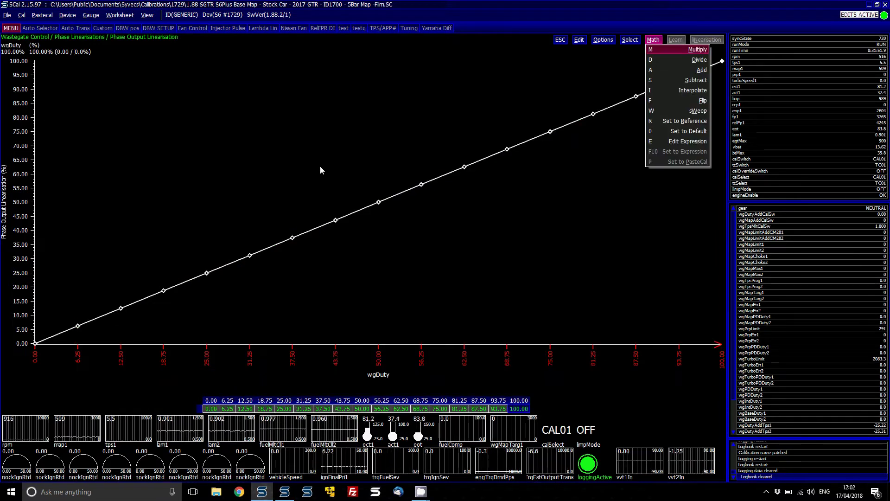
pyautogui.press('i')
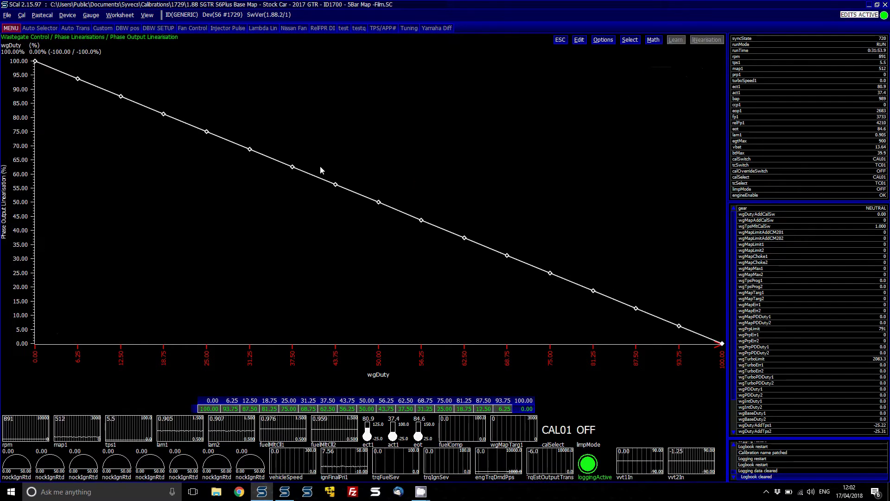
pyautogui.hotkey('ctrl', 'z')
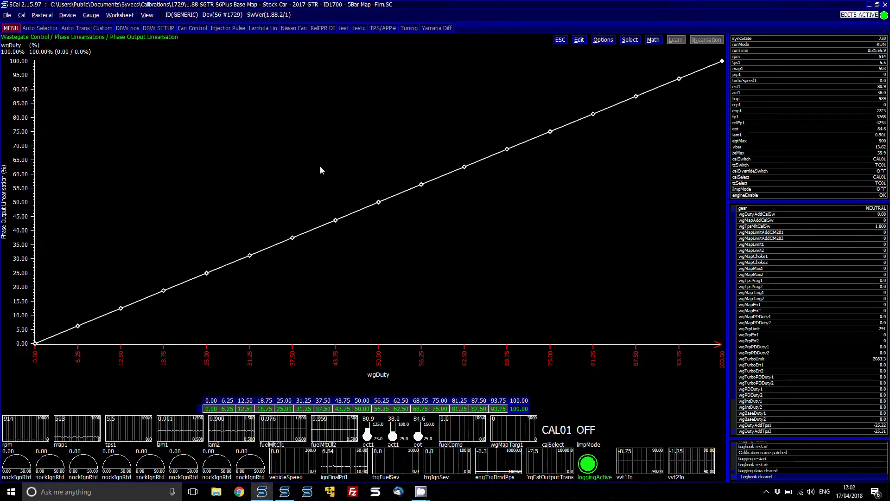
pyautogui.press('Escape')
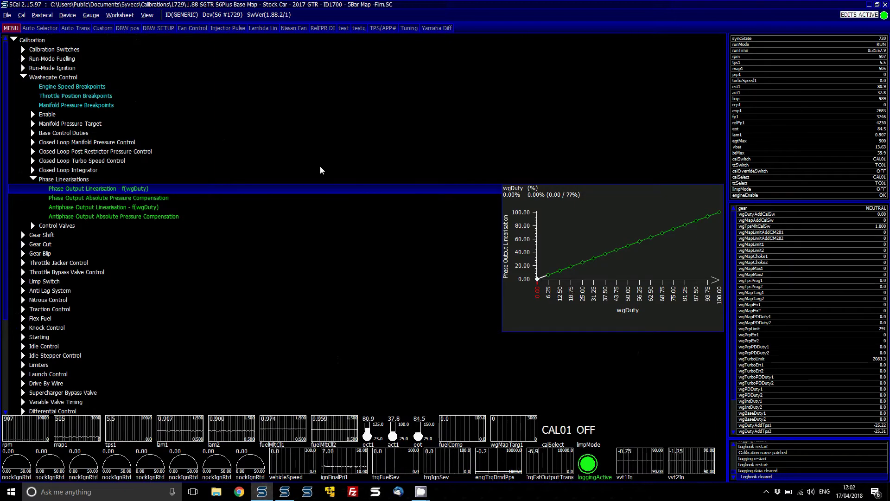
# Step: Review the Antiphase Output Linearisation and Phase Absolute Pressure Compensation tables, then collapse Phase Linearisations
pyautogui.press('Down')
pyautogui.press('Down')
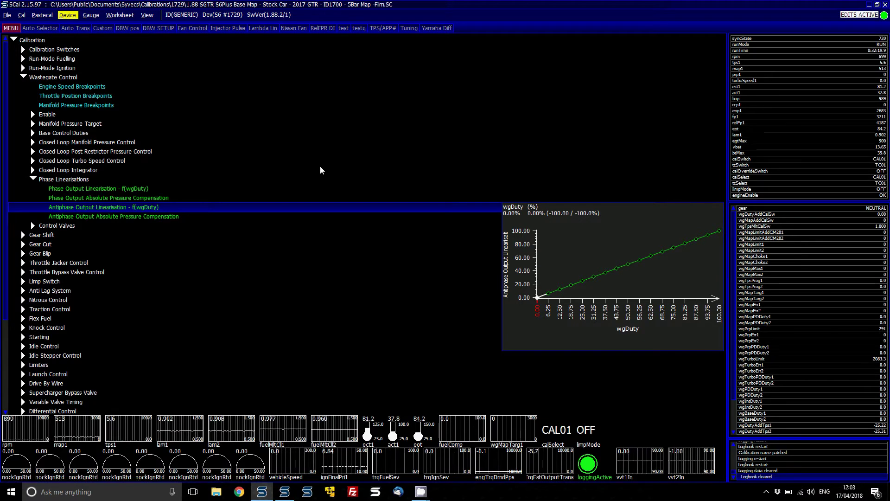
pyautogui.press('Up')
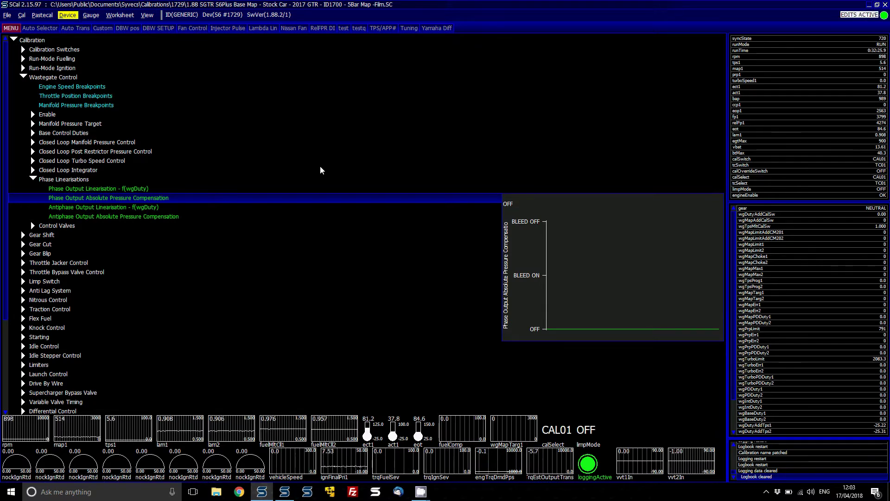
pyautogui.press('Up')
pyautogui.press('Up')
pyautogui.press('Left')
pyautogui.press('Up')
pyautogui.press('Up')
pyautogui.press('Up')
pyautogui.press('Up')
pyautogui.press('Up')
pyautogui.press('Up')
pyautogui.press('Up')
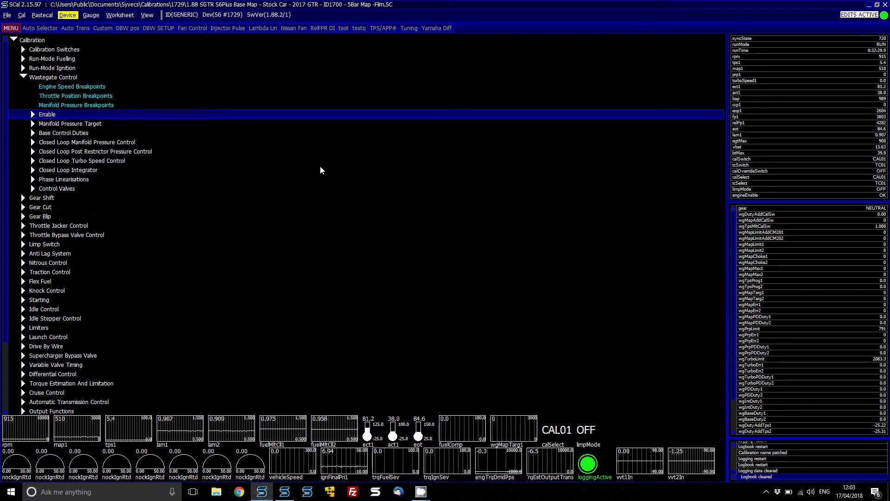
# Step: Review the wastegate Enable thresholds for throttle, engine speed and barometric offset, then collapse Enable
pyautogui.press('Right')
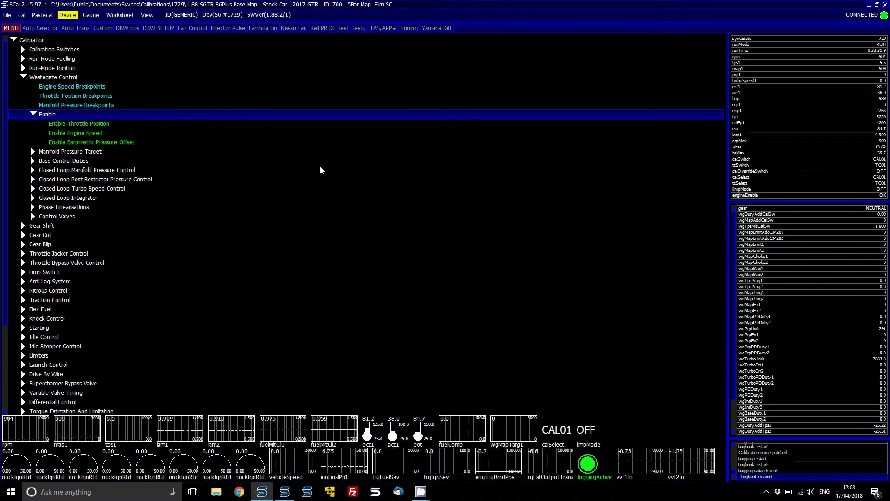
pyautogui.press('Down')
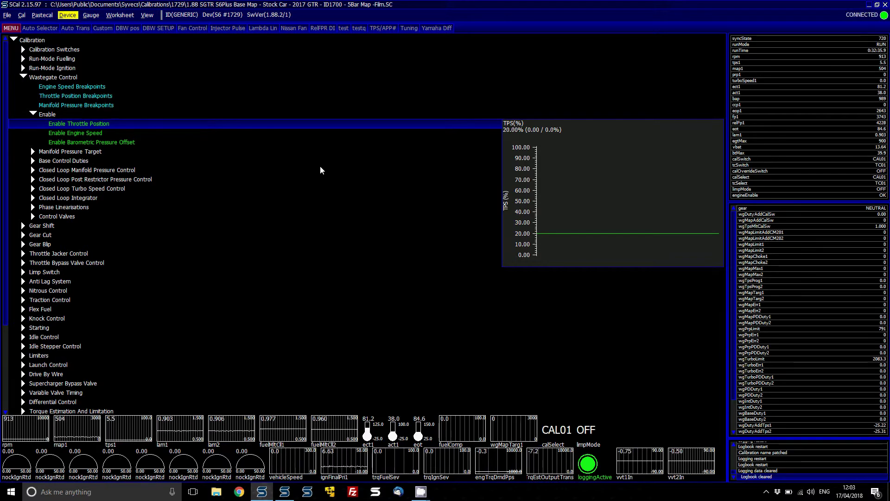
pyautogui.press('Down')
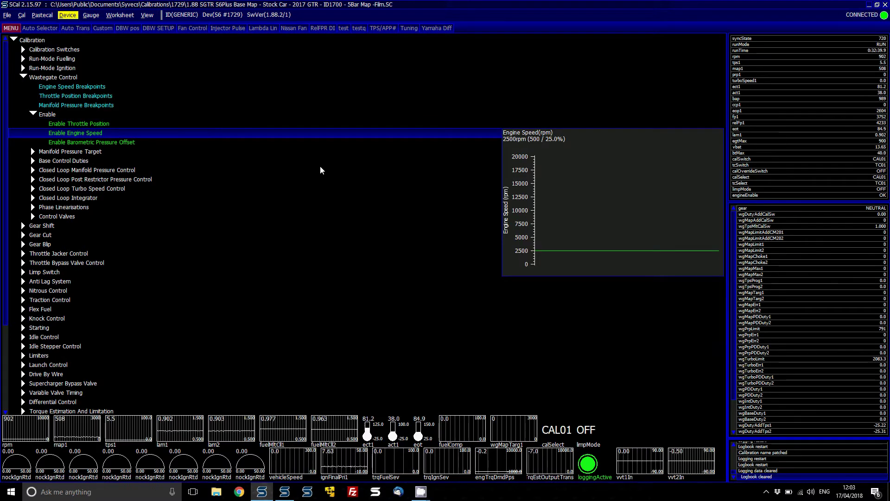
pyautogui.press('Down')
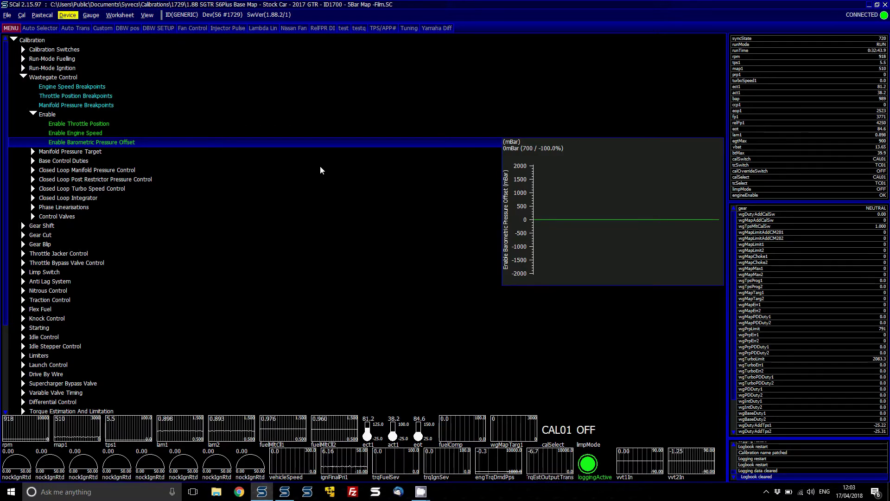
pyautogui.press('Up')
pyautogui.press('Up')
pyautogui.press('Left')
pyautogui.press('Left')
# Step: Check the Engine Speed (3000–8500 rpm) and Manifold Pressure (1500–2500 mBar) breakpoints, then expand Manifold Pressure Target
pyautogui.press('Down')
pyautogui.press('Up')
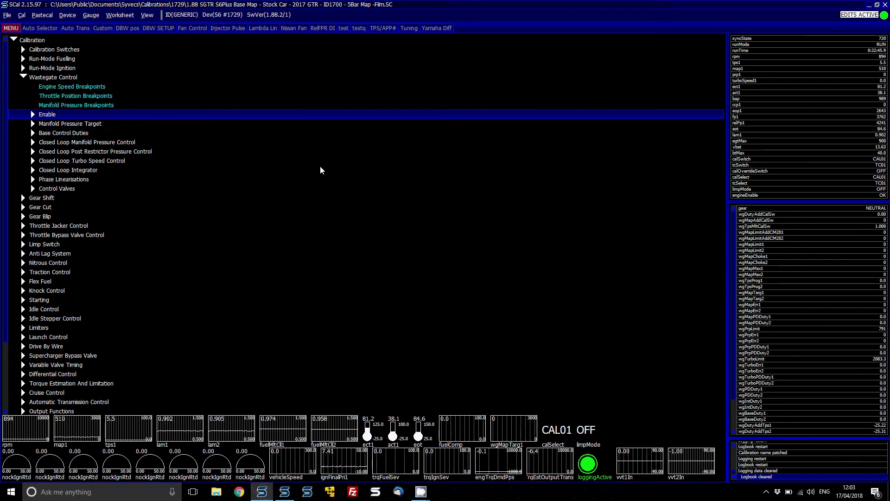
pyautogui.press('Up')
pyautogui.press('Up')
pyautogui.press('Up')
pyautogui.press('Down')
pyautogui.press('Down')
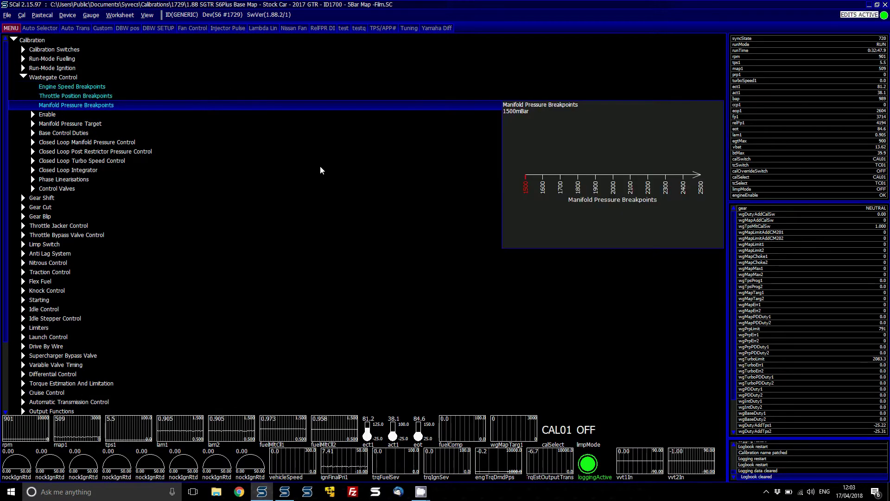
pyautogui.press('Up')
pyautogui.press('Up')
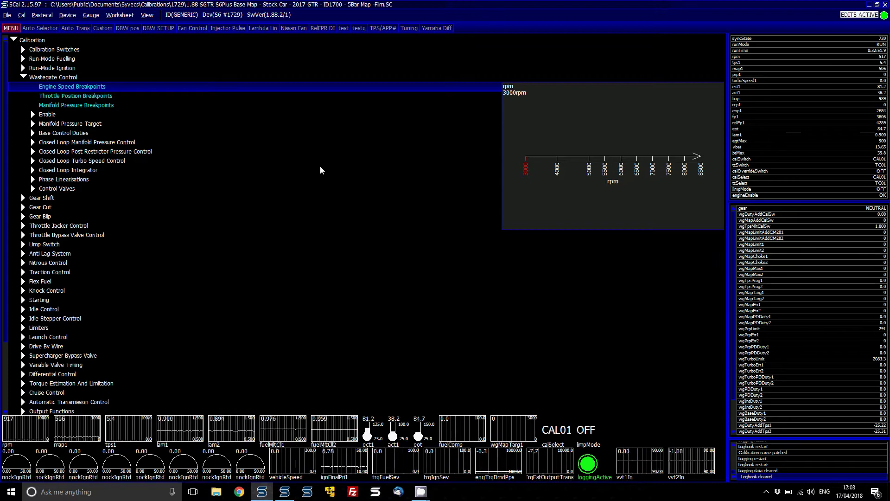
pyautogui.press('Down')
pyautogui.press('Down')
pyautogui.press('Down')
pyautogui.press('Down')
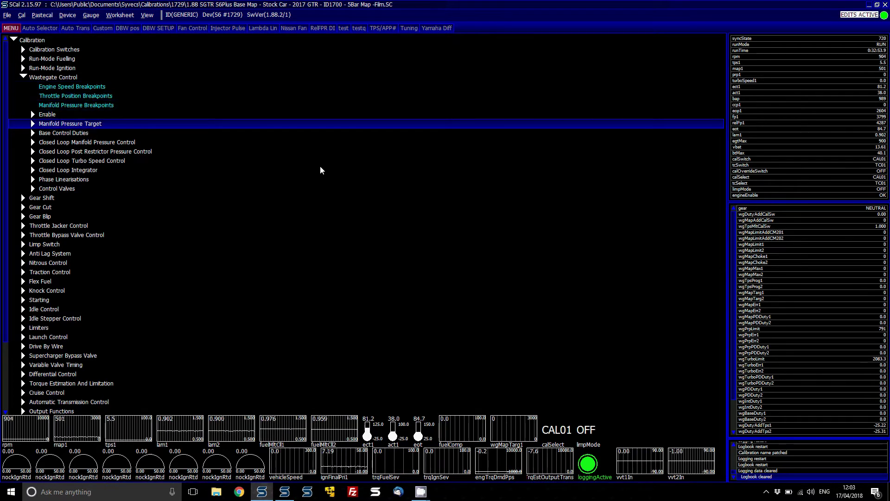
pyautogui.press('Right')
# Step: Preview Target Limit 1 and the Flex Fuel enable setting, then return to Target Limit 1
pyautogui.press('Down')
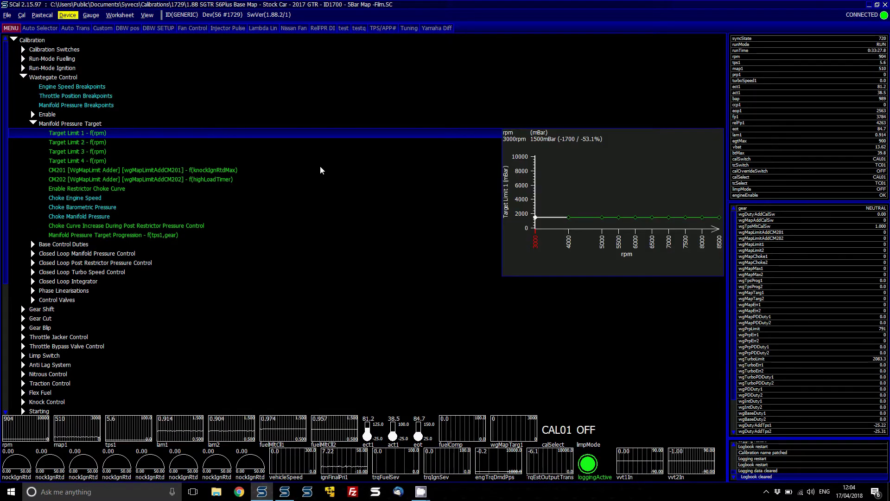
pyautogui.press('pagedown')
pyautogui.press('Up')
pyautogui.press('Up')
pyautogui.press('Up')
pyautogui.press('Up')
pyautogui.press('Up')
pyautogui.press('Up')
pyautogui.press('Up')
pyautogui.press('Up')
pyautogui.press('Up')
pyautogui.press('Up')
pyautogui.press('Up')
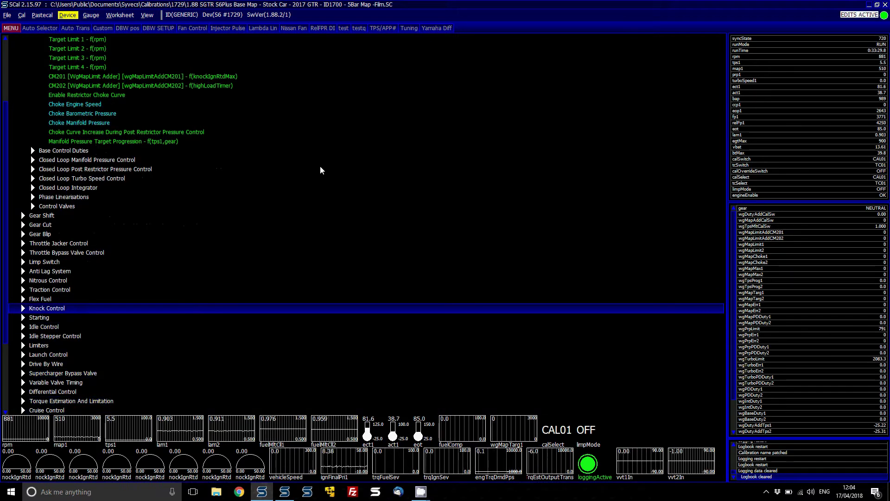
pyautogui.press('Right')
pyautogui.press('Down')
pyautogui.hotkey('alt', 'd')
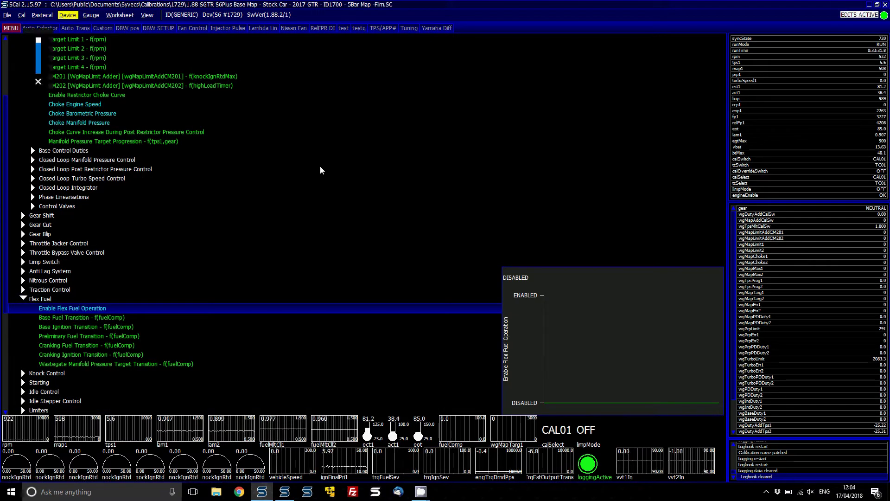
pyautogui.press('Left')
pyautogui.press('Left')
pyautogui.press('Up')
pyautogui.press('Up')
pyautogui.press('Up')
pyautogui.press('Up')
pyautogui.press('Up')
pyautogui.press('Up')
pyautogui.press('Up')
pyautogui.press('Up')
pyautogui.press('Up')
pyautogui.press('Up')
pyautogui.press('Up')
pyautogui.press('Up')
pyautogui.press('Up')
pyautogui.press('Up')
pyautogui.press('Up')
pyautogui.press('Up')
pyautogui.press('Up')
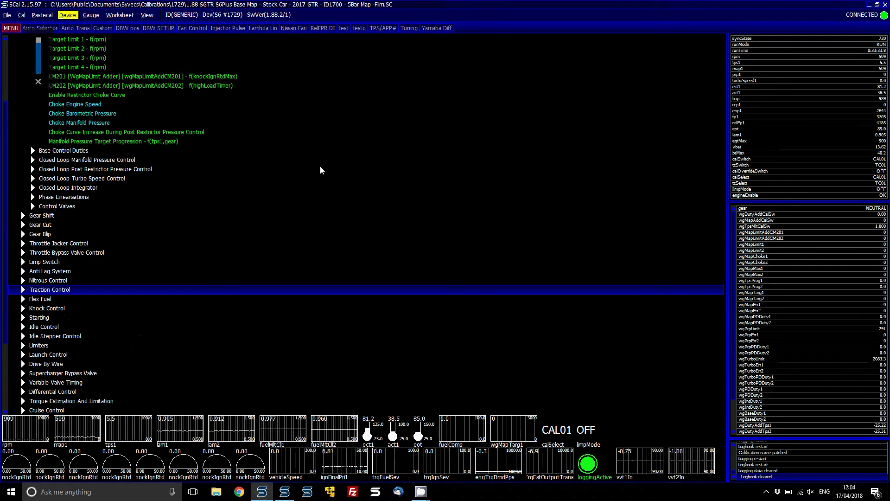
pyautogui.press('Up')
pyautogui.press('Up')
pyautogui.press('Up')
pyautogui.press('Up')
pyautogui.press('Up')
pyautogui.press('Up')
pyautogui.press('Up')
pyautogui.press('Up')
pyautogui.press('Up')
pyautogui.press('Up')
pyautogui.press('Up')
pyautogui.press('Up')
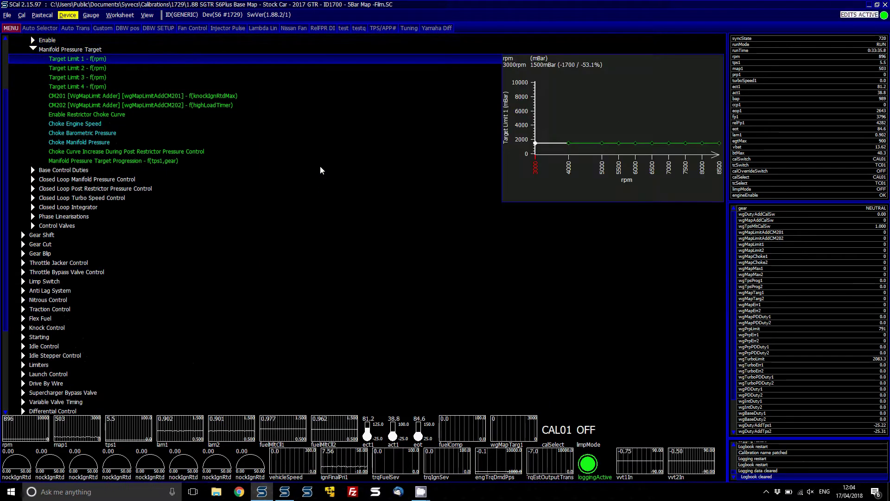
# Step: Set every Target Limit 1 - f(rpm) breakpoint to 2000 mBar
pyautogui.press('Return')
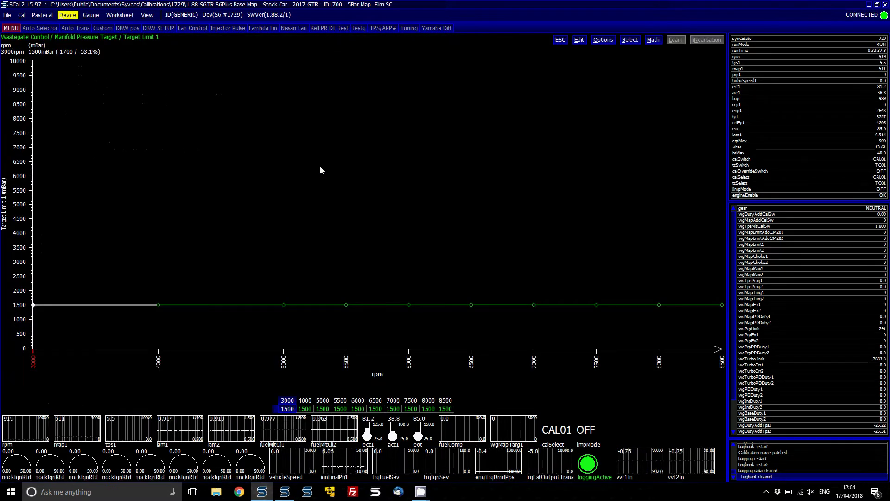
pyautogui.hotkey('ctrl', 'a')
pyautogui.write('2000')
pyautogui.press('Return')
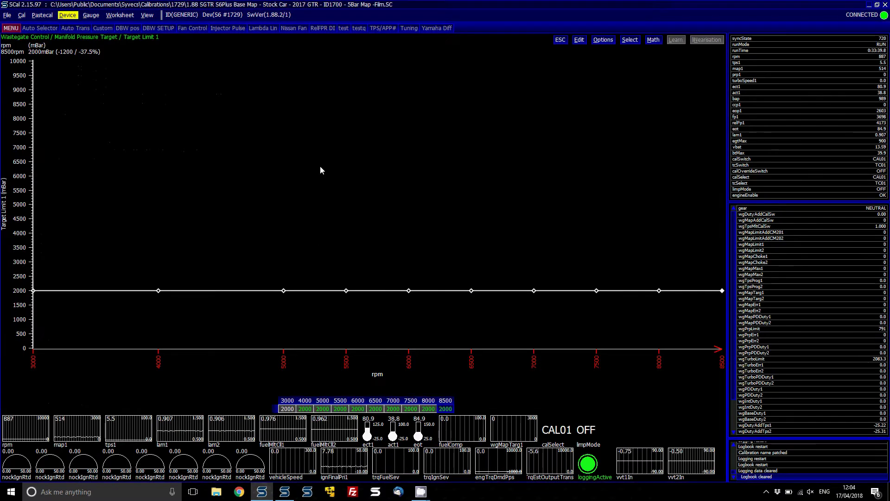
pyautogui.press('Escape')
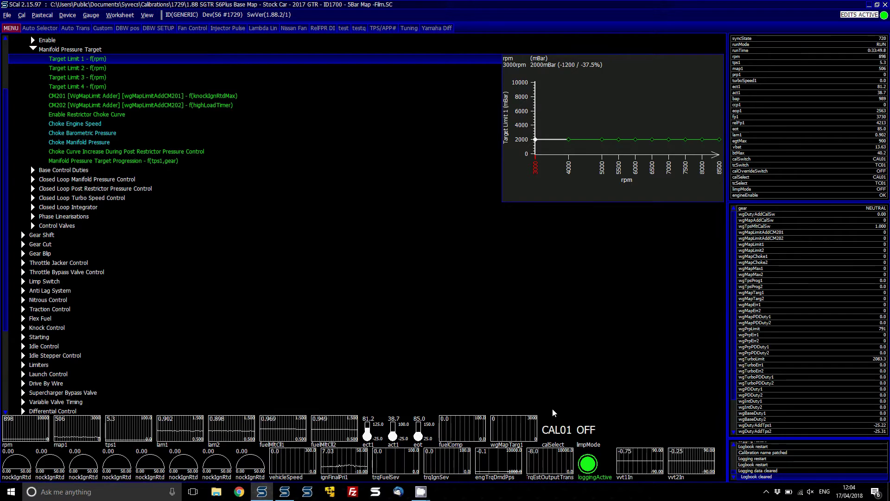
# Step: Expand Calibration Switches > Boost Control down to Wastegate Control MAP Target Adjustment
pyautogui.press('Home')
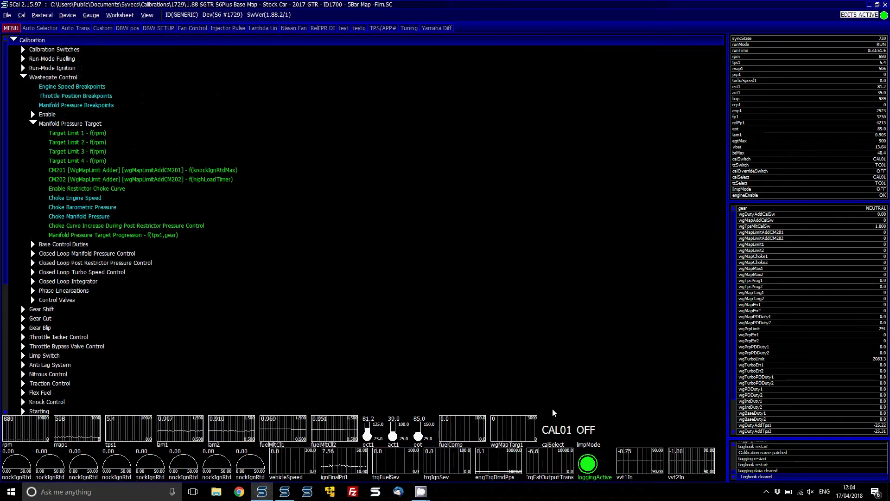
pyautogui.press('Down')
pyautogui.press('Right')
pyautogui.press('Down')
pyautogui.press('Down')
pyautogui.press('Down')
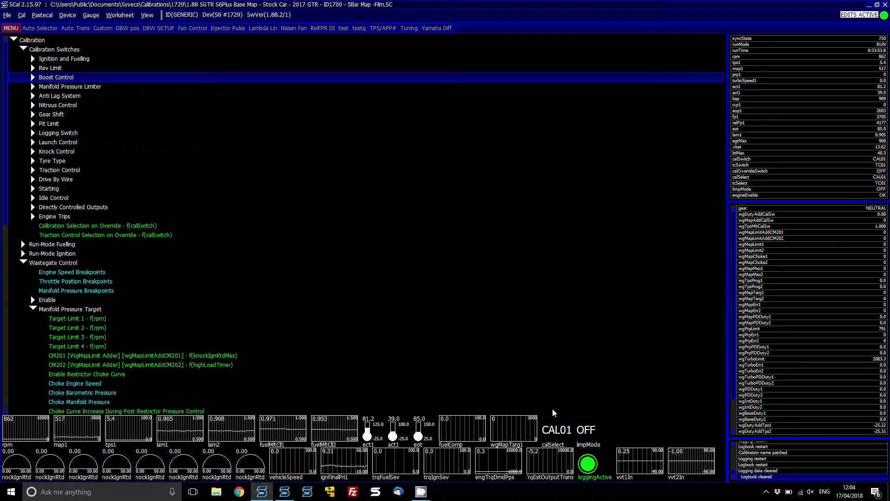
pyautogui.press('Right')
pyautogui.press('Down')
pyautogui.press('Down')
pyautogui.press('Down')
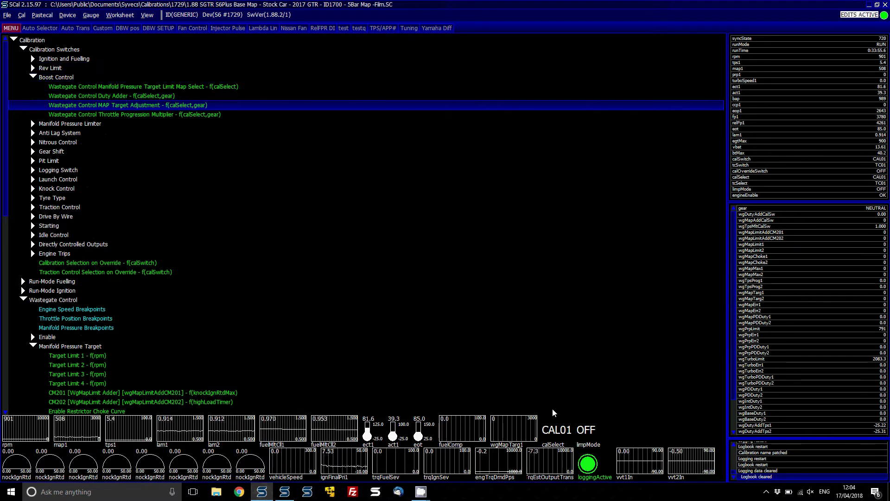
# Step: Try -70 mBar on the CAL01 MAP target cells through SIXTH gear, then restore them to 0
pyautogui.press('Return')
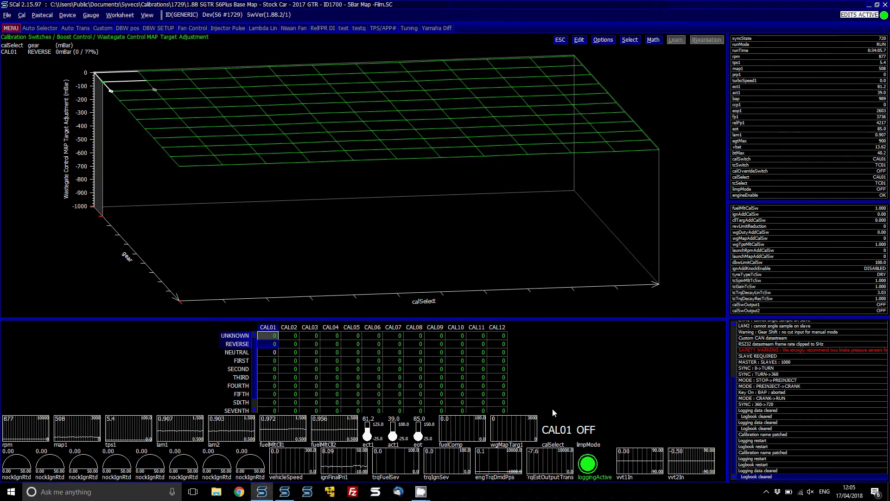
pyautogui.hotkey('shift', 'Down')
pyautogui.hotkey('shift', 'Down')
pyautogui.hotkey('shift', 'Down')
pyautogui.hotkey('shift', 'Down')
pyautogui.hotkey('shift', 'Down')
pyautogui.hotkey('shift', 'Down')
pyautogui.hotkey('shift', 'Down')
pyautogui.press('-')
pyautogui.press('-')
pyautogui.press('-')
pyautogui.press('-')
pyautogui.press('-')
pyautogui.press('-')
pyautogui.press('-')
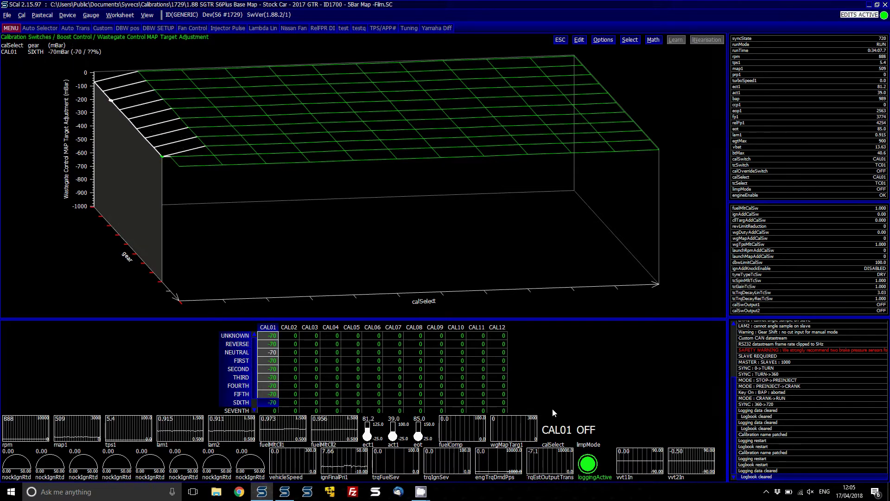
pyautogui.press('+')
pyautogui.press('+')
pyautogui.press('+')
pyautogui.press('+')
pyautogui.press('+')
pyautogui.press('+')
pyautogui.press('+')
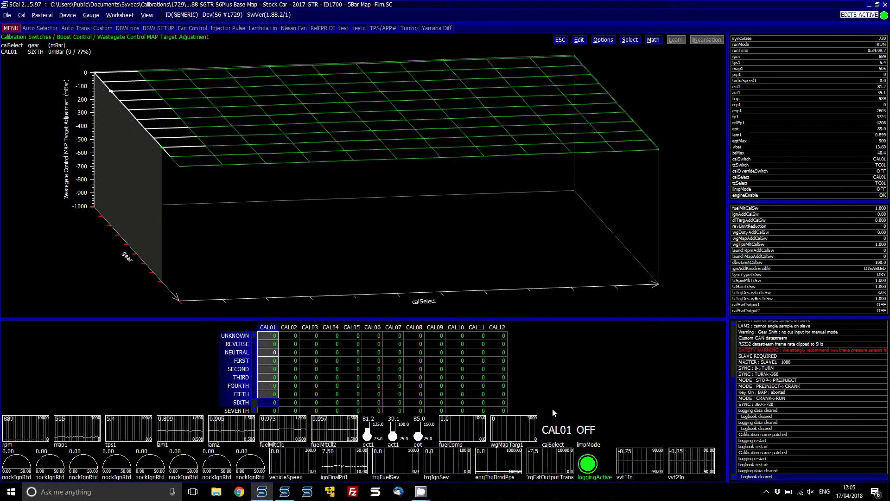
pyautogui.press('Escape')
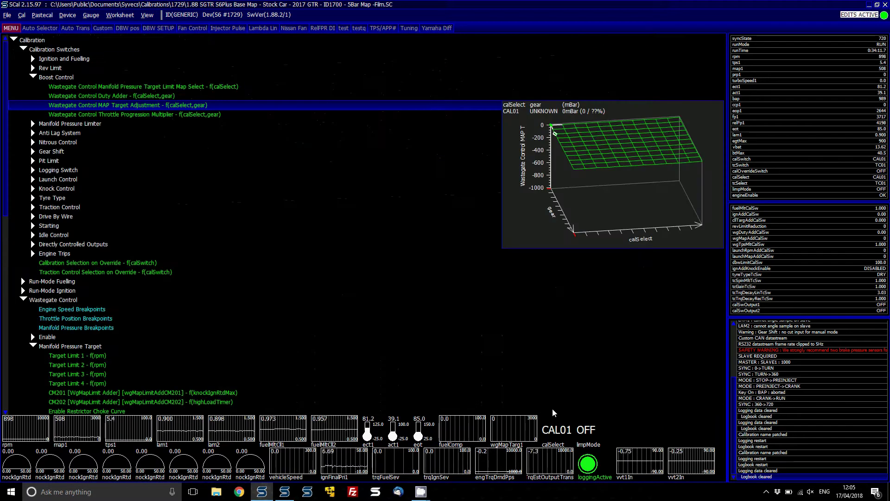
# Step: Preview the Target Limit Map Select, Duty Adder and Throttle Progression Multiplier tables, then return to Boost Control
pyautogui.press('Up')
pyautogui.press('Up')
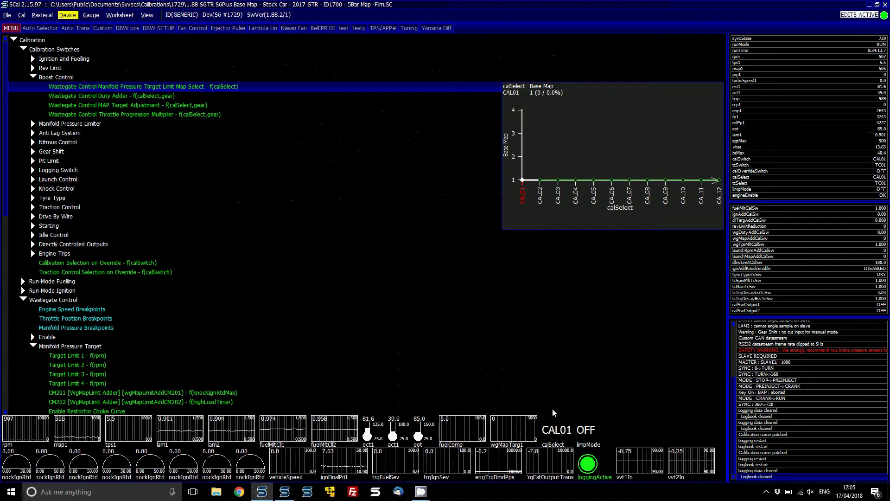
pyautogui.press('Down')
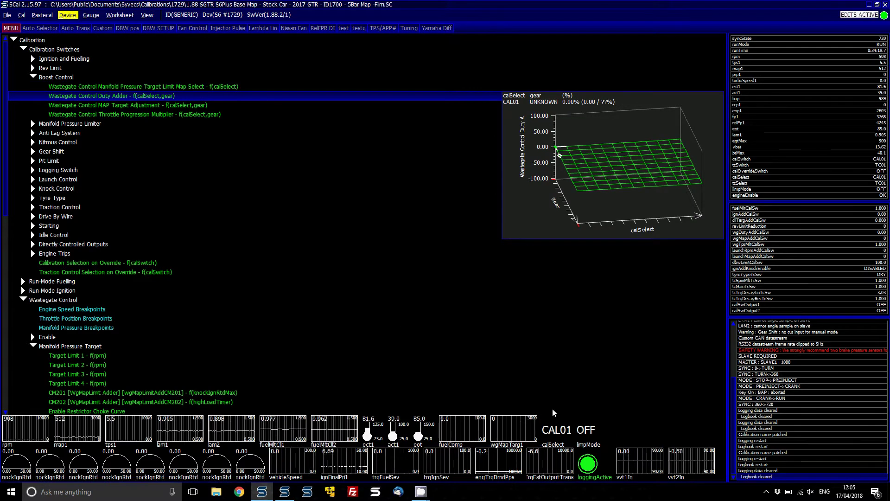
pyautogui.press('Down')
pyautogui.press('Down')
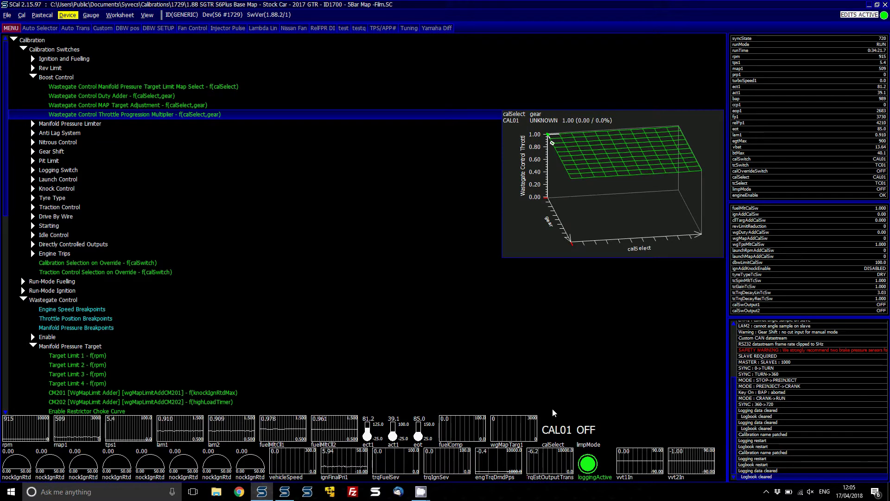
pyautogui.press('Up')
pyautogui.press('Up')
pyautogui.press('Up')
pyautogui.press('Up')
pyautogui.press('Left')
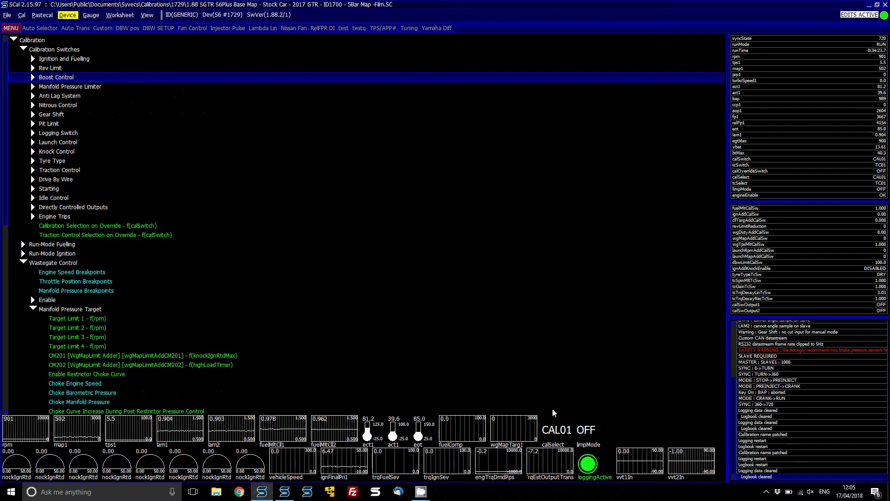
pyautogui.press('Up')
pyautogui.press('Up')
pyautogui.press('Up')
pyautogui.press('Left')
pyautogui.press('Down')
pyautogui.press('Down')
pyautogui.press('Down')
pyautogui.press('Down')
pyautogui.press('Down')
pyautogui.press('Down')
pyautogui.press('Down')
pyautogui.press('Down')
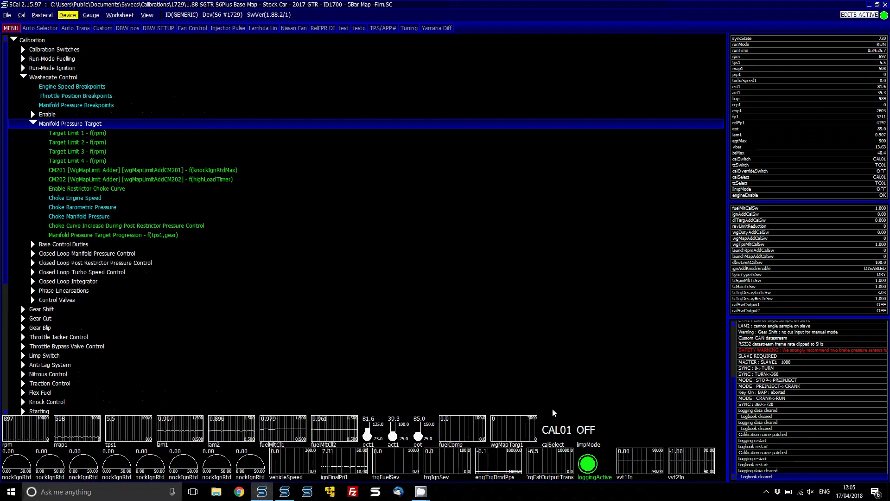
pyautogui.press('Down')
pyautogui.press('Down')
pyautogui.press('Down')
pyautogui.press('Down')
pyautogui.press('Down')
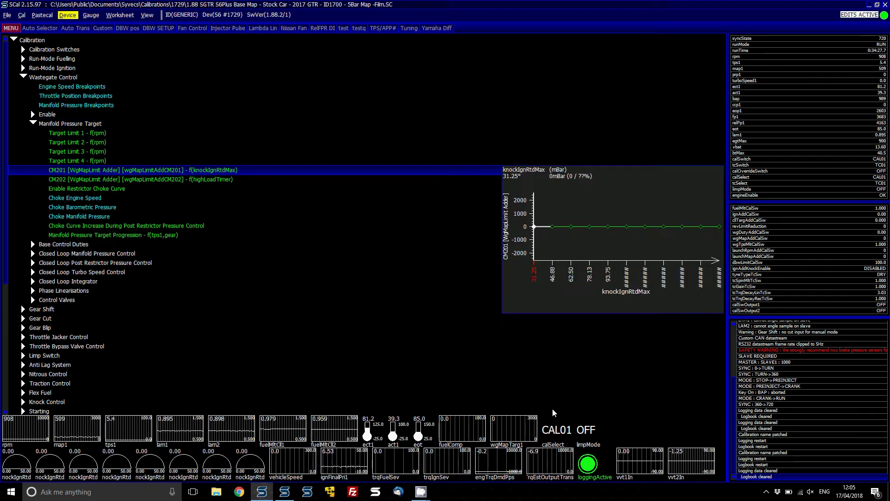
pyautogui.press('Down')
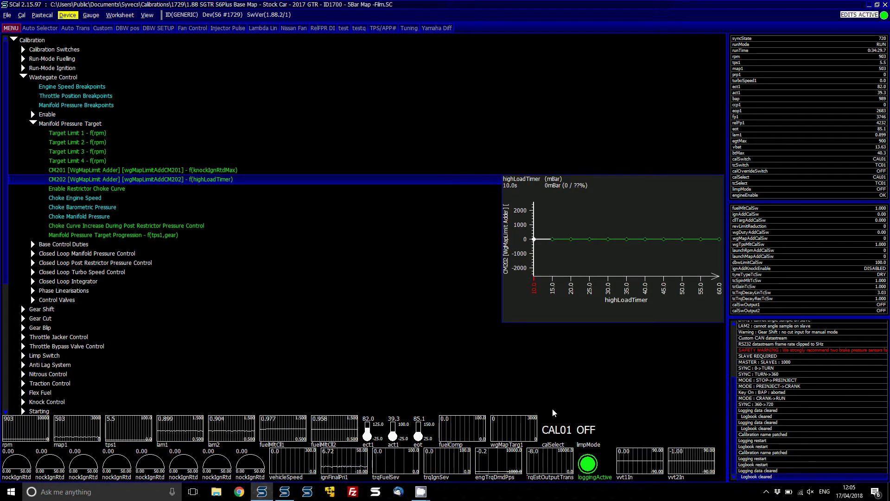
pyautogui.press('Up')
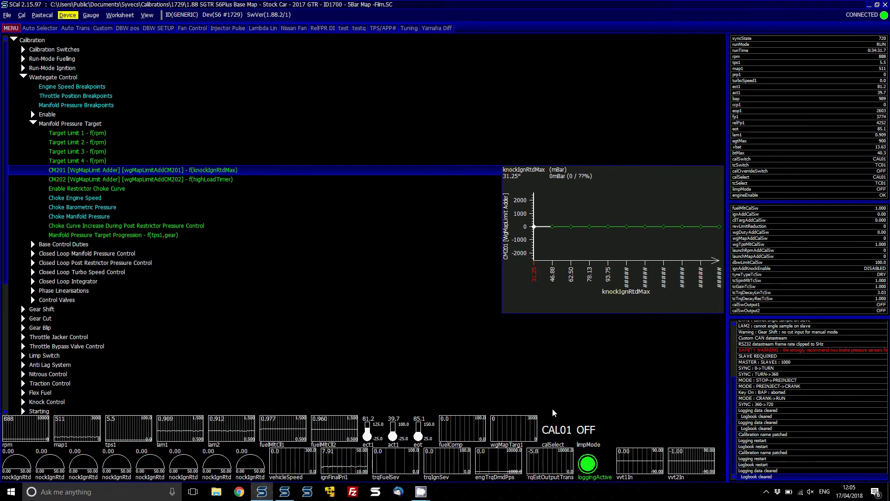
pyautogui.press('Down')
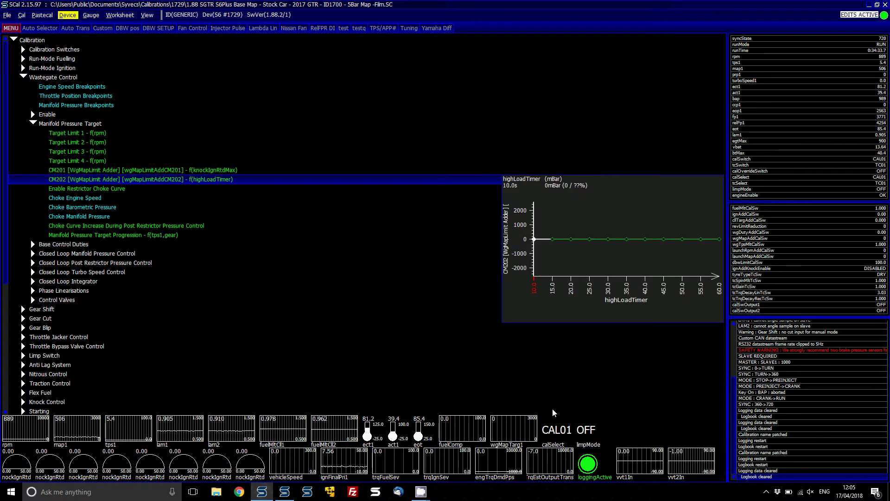
pyautogui.press('Down')
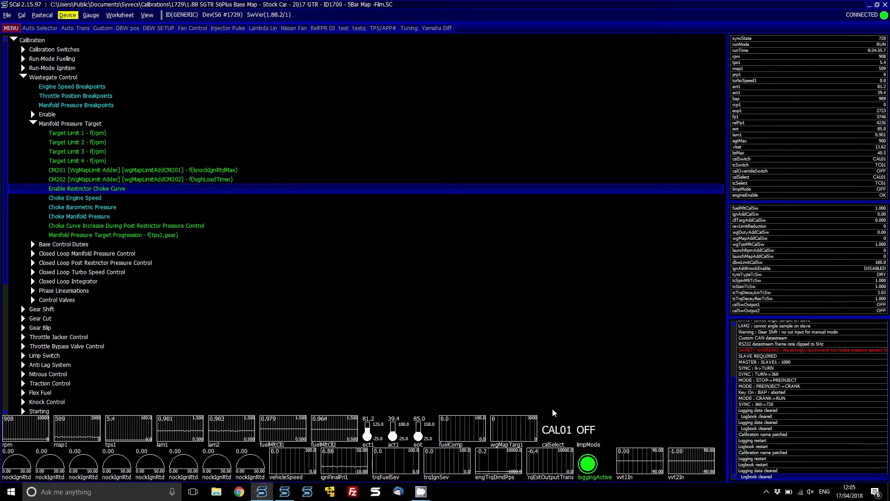
pyautogui.press('Down')
pyautogui.press('Down')
pyautogui.press('Down')
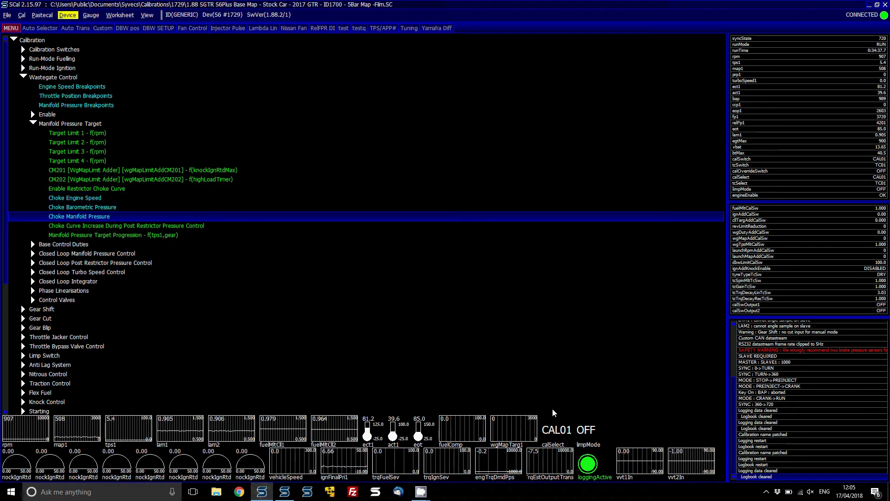
pyautogui.press('Down')
pyautogui.press('Down')
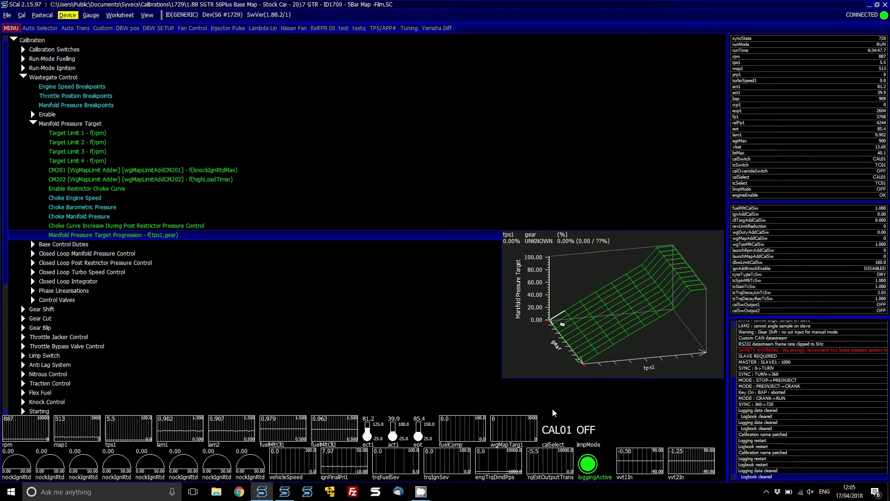
# Step: Inspect the 87.50 and 100.00 throttle columns of Target Progression, then expand Base Control Duties
pyautogui.press('Return')
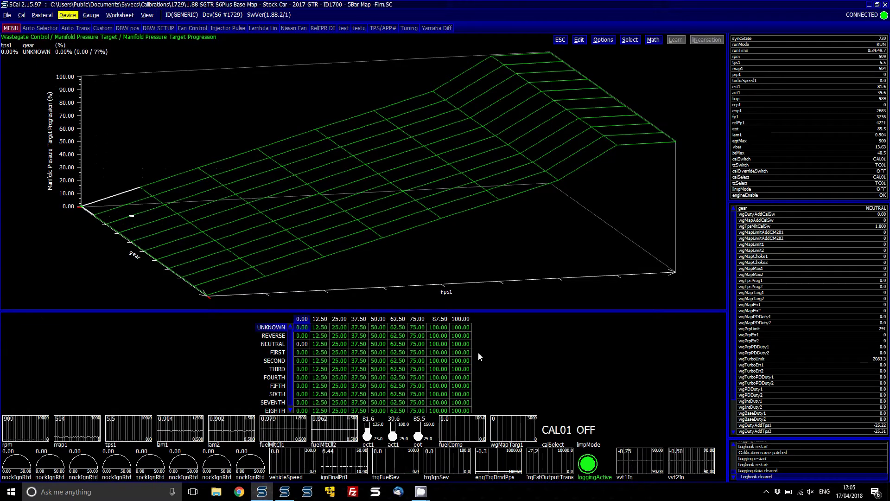
pyautogui.moveTo(438, 327); pyautogui.dragTo(468, 421)
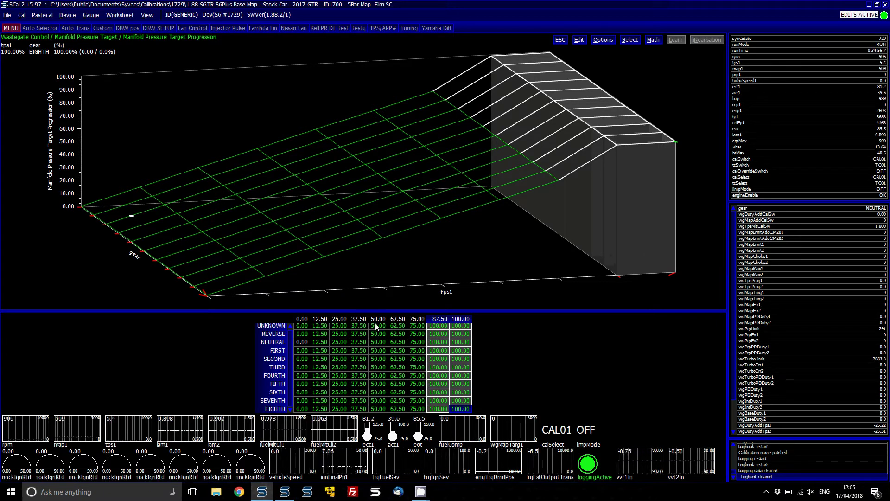
pyautogui.press('Escape')
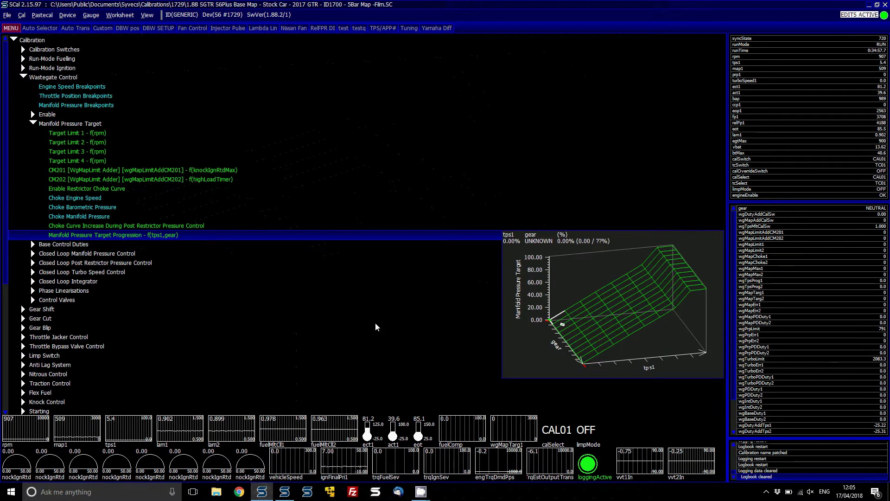
pyautogui.press('Down')
pyautogui.press('Right')
# Step: Open Base Wastegate Duty 1 and move across the 2100–2200 mBar rows, all 0.00% duty
pyautogui.press('Down')
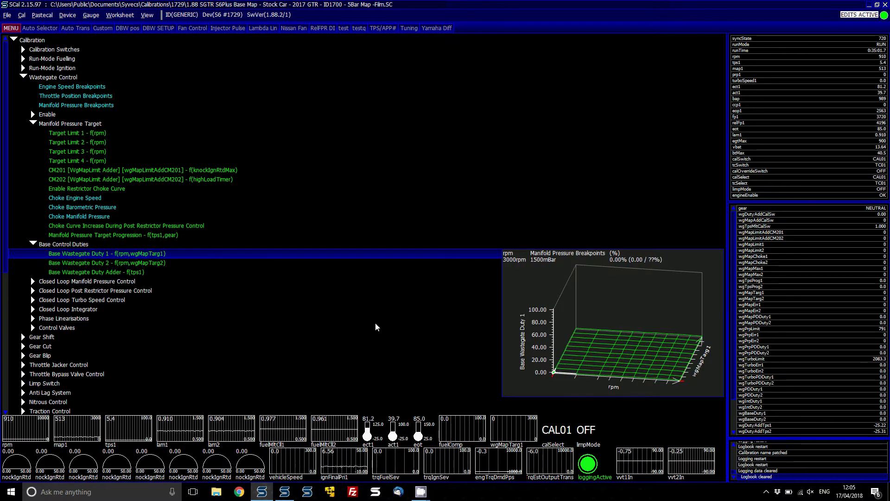
pyautogui.press('Return')
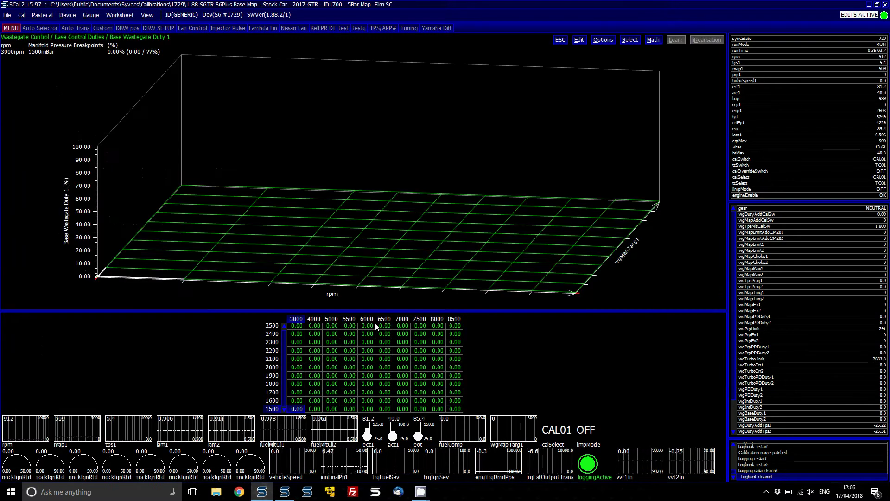
pyautogui.press('Up')
pyautogui.press('Up')
pyautogui.press('Up')
pyautogui.press('Up')
pyautogui.press('Up')
pyautogui.press('Up')
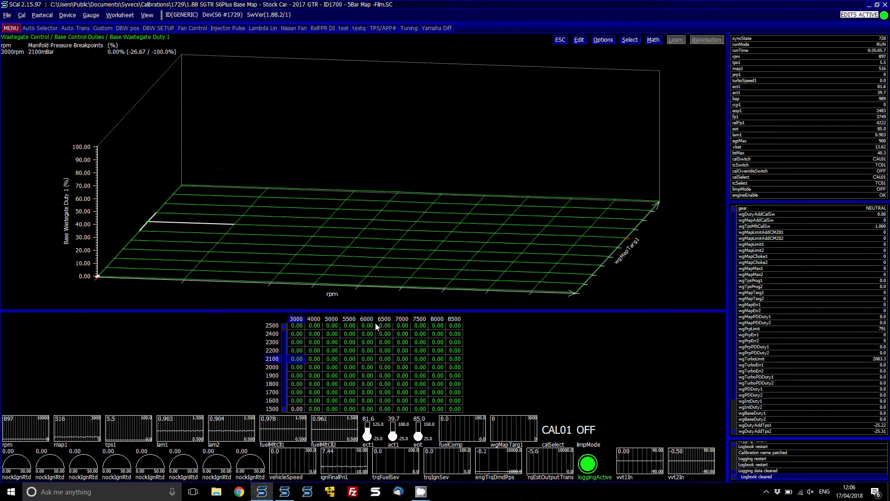
pyautogui.press('Up')
pyautogui.press('Right')
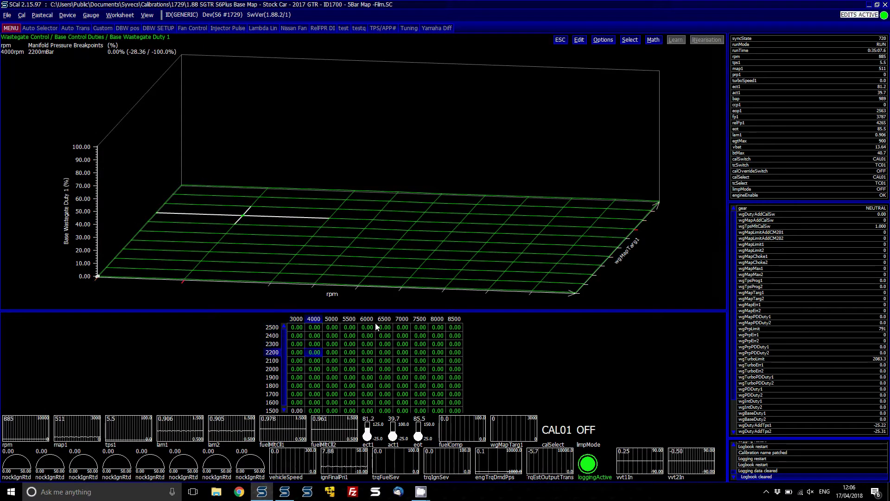
pyautogui.press('Right')
pyautogui.press('Right')
pyautogui.press('Right')
pyautogui.press('Right')
pyautogui.press('Right')
pyautogui.press('Right')
pyautogui.press('Right')
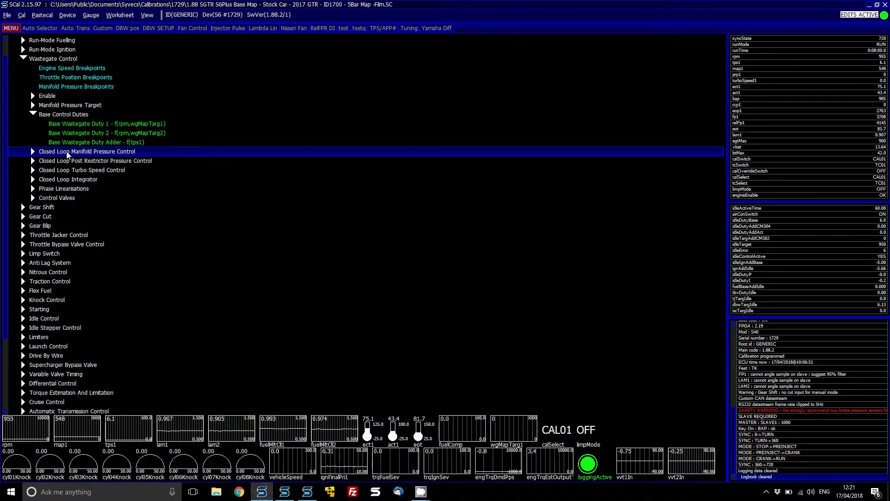
# Step: Expand Closed Loop Manifold Pressure Control, step through its breakpoints, and inspect the PD Control Duty map
pyautogui.press('Right')
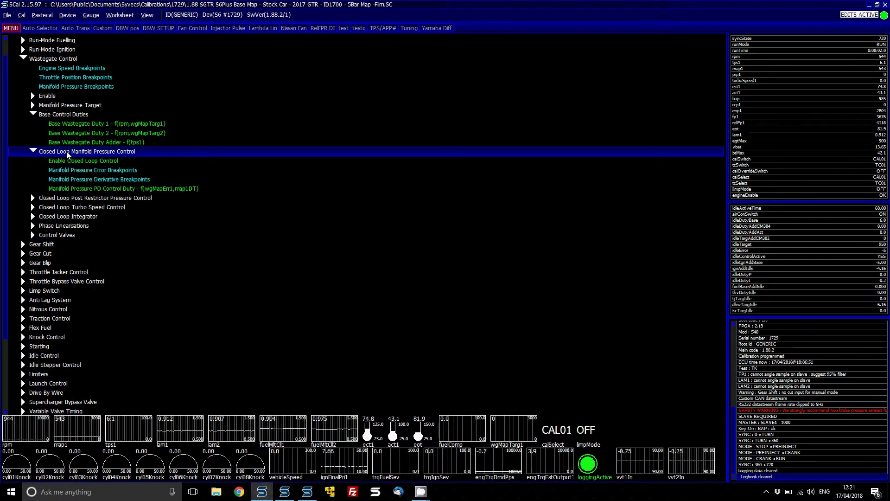
pyautogui.press('Down')
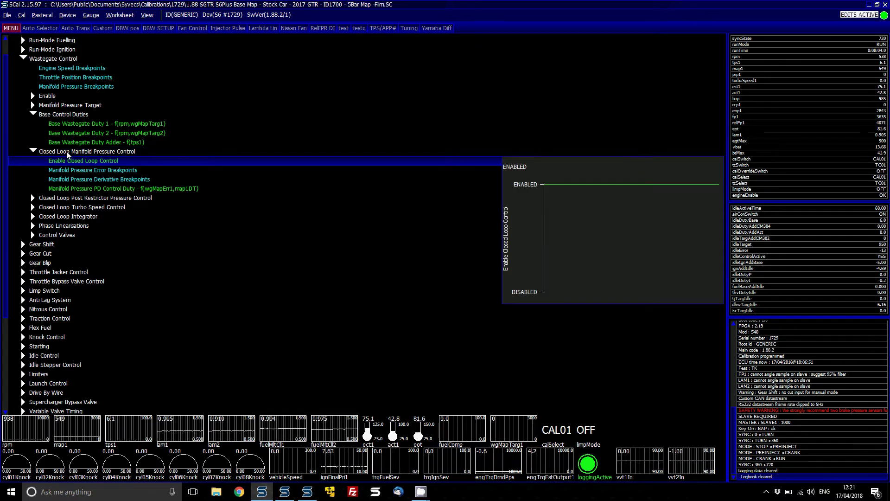
pyautogui.press('Down')
pyautogui.press('Down')
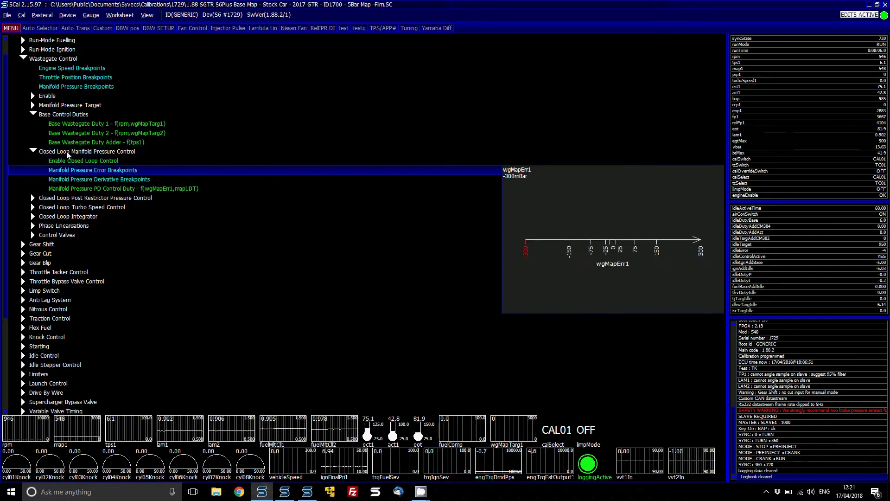
pyautogui.press('Down')
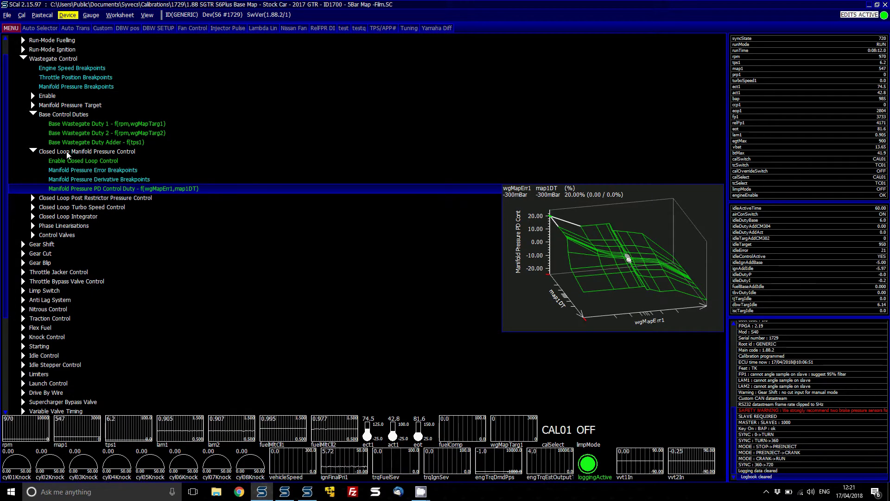
pyautogui.press('Return')
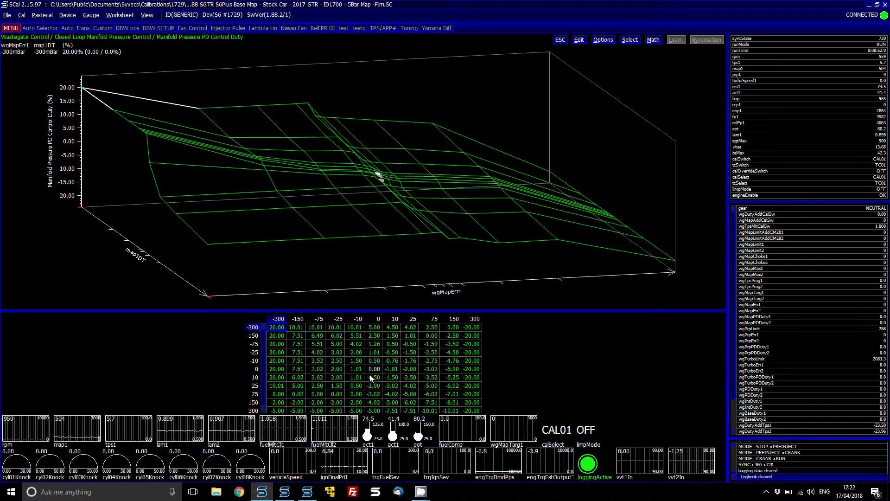
pyautogui.press('Escape')
# Step: Expand Closed Loop Post Restrictor Pressure Control to look it over, then collapse it again
pyautogui.press('Down')
pyautogui.press('Right')
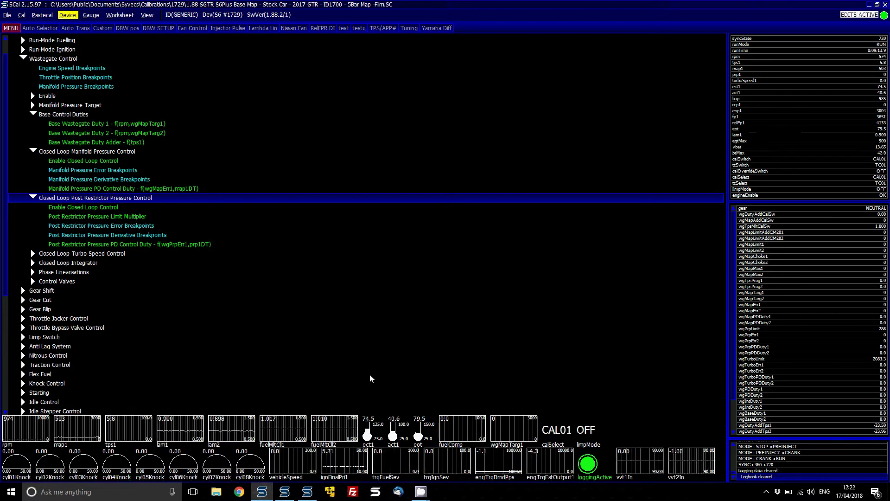
pyautogui.press('Left')
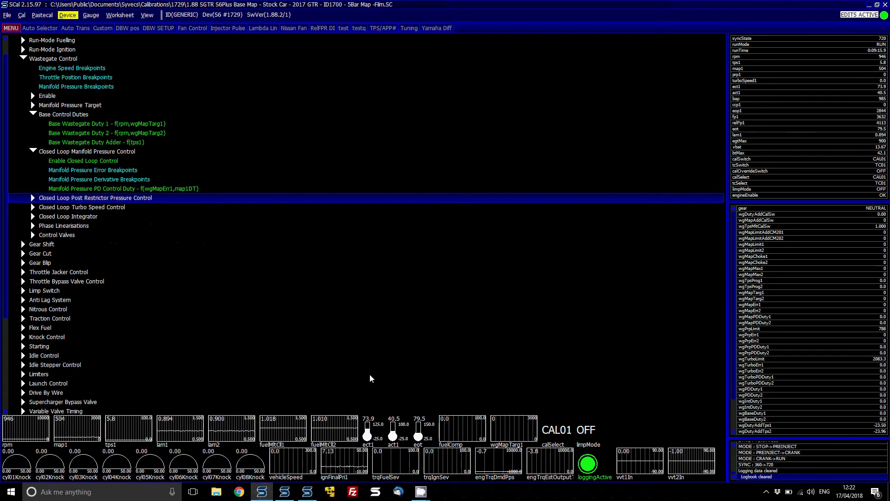
# Step: Expand Closed Loop Turbo Speed Control and view the Turbo Speed PD Control Duty map
pyautogui.press('Down')
pyautogui.press('Right')
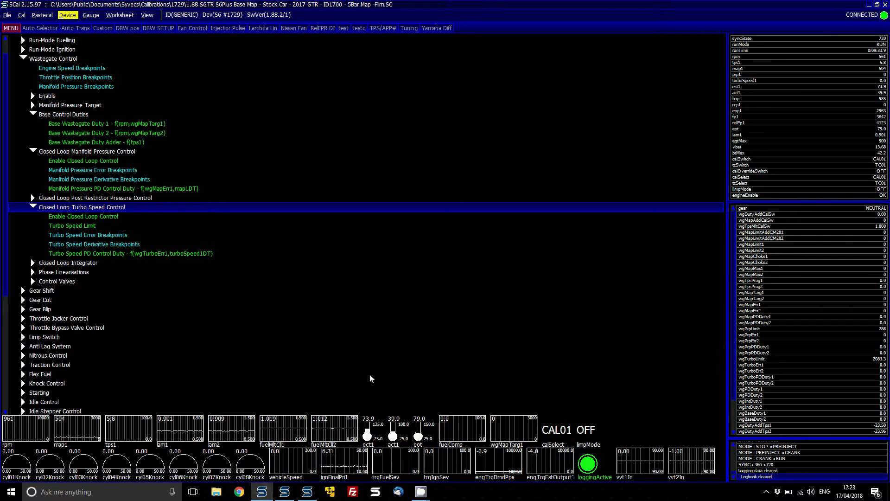
pyautogui.press('Down')
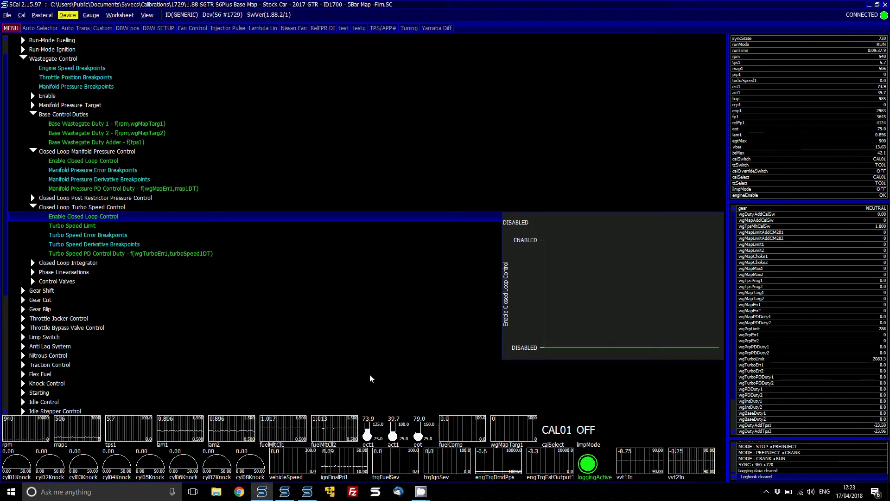
pyautogui.press('Down')
pyautogui.press('Down')
pyautogui.press('Down')
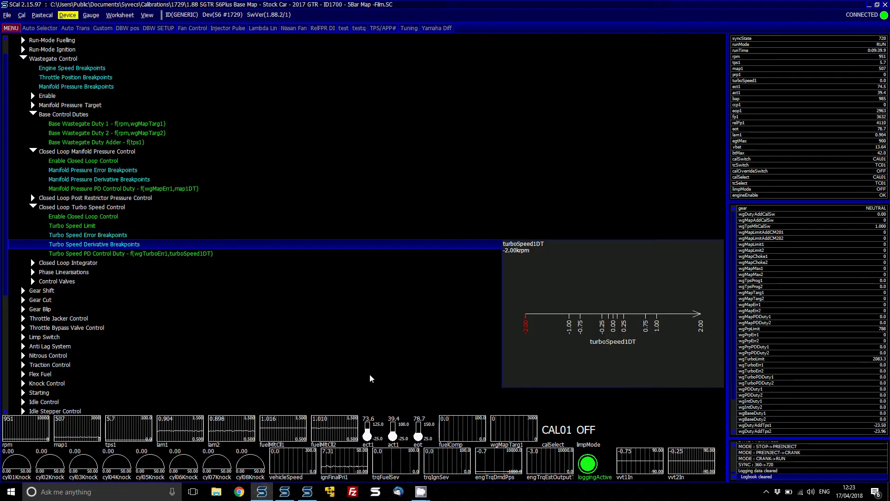
pyautogui.press('Down')
pyautogui.press('Return')
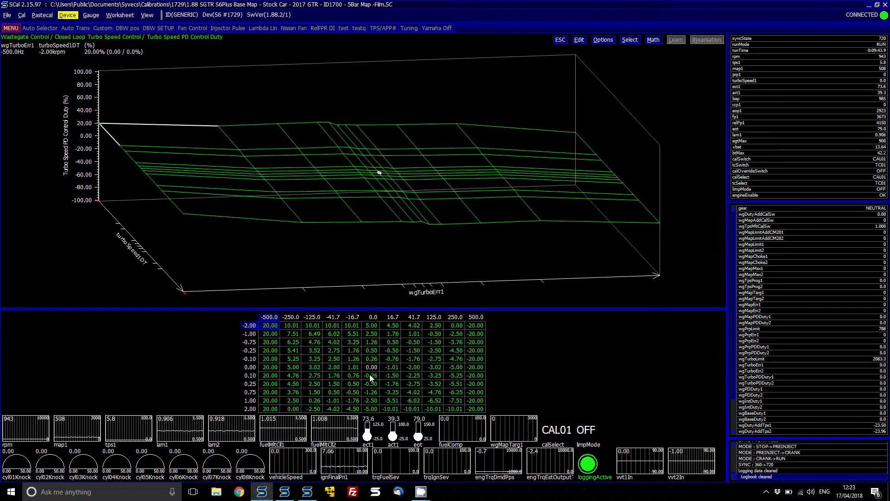
pyautogui.press('Escape')
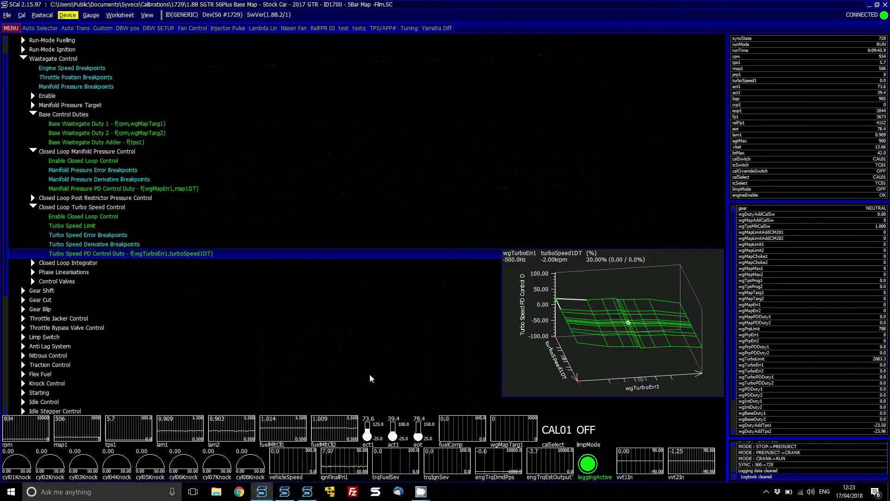
# Step: Collapse Closed Loop Turbo Speed Control and move to Closed Loop Integrator
pyautogui.press('Up')
pyautogui.press('Up')
pyautogui.press('Up')
pyautogui.press('Left')
pyautogui.press('Left')
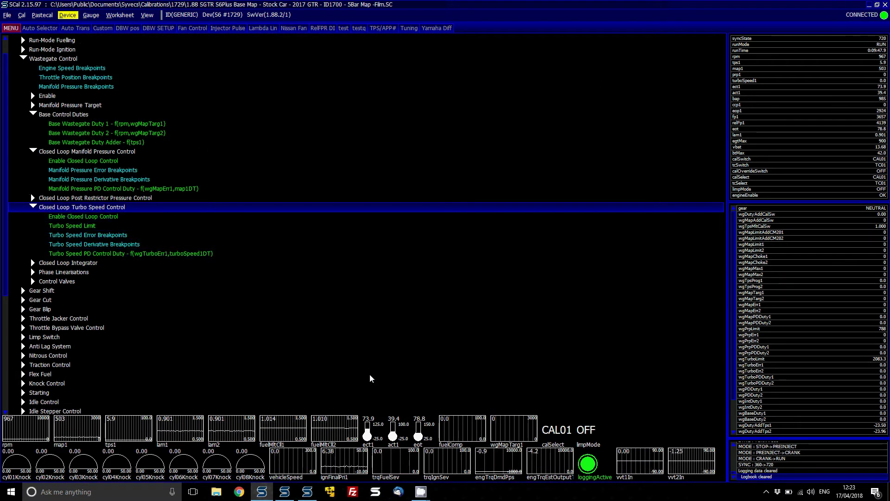
pyautogui.press('Down')
# Step: Preview the integrator enable settings and PD Duty breakpoints, inspect the Integrator Gain curve, then Integrator Minimum
pyautogui.press('Right')
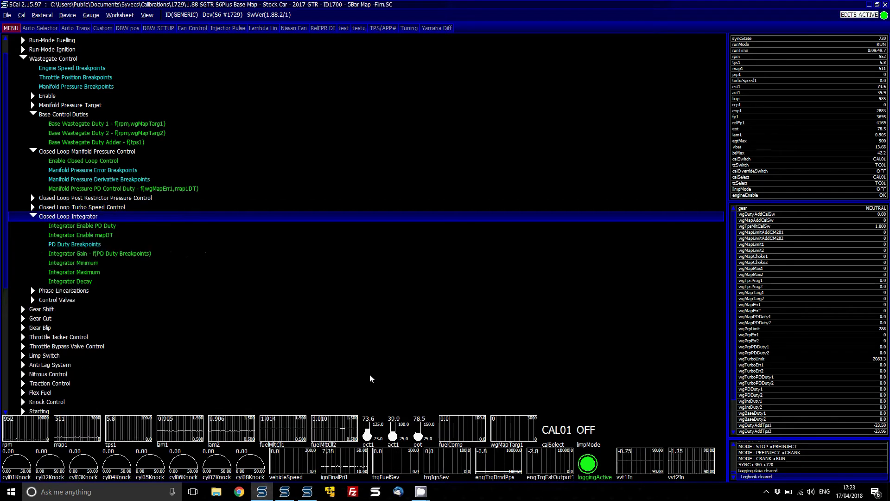
pyautogui.press('Down')
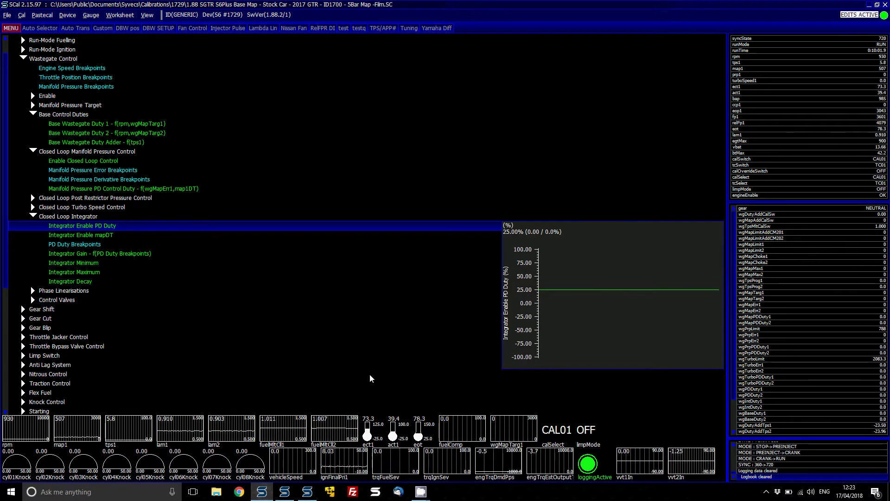
pyautogui.press('Down')
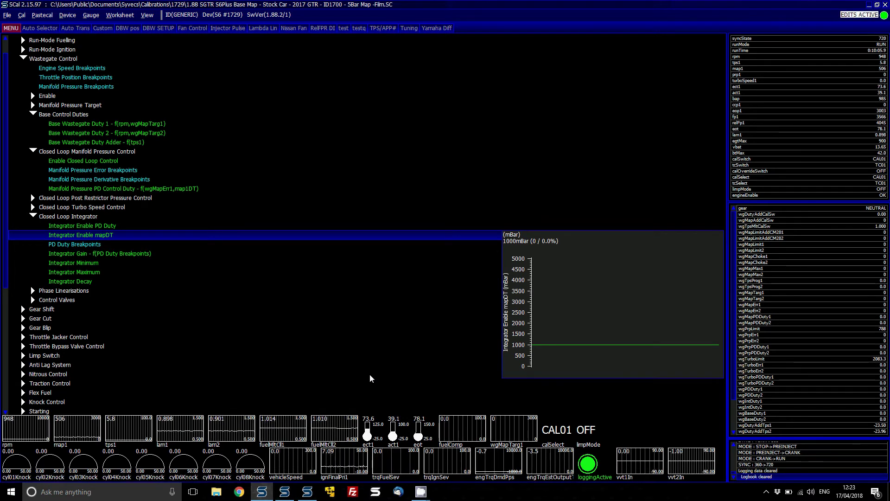
pyautogui.press('Down')
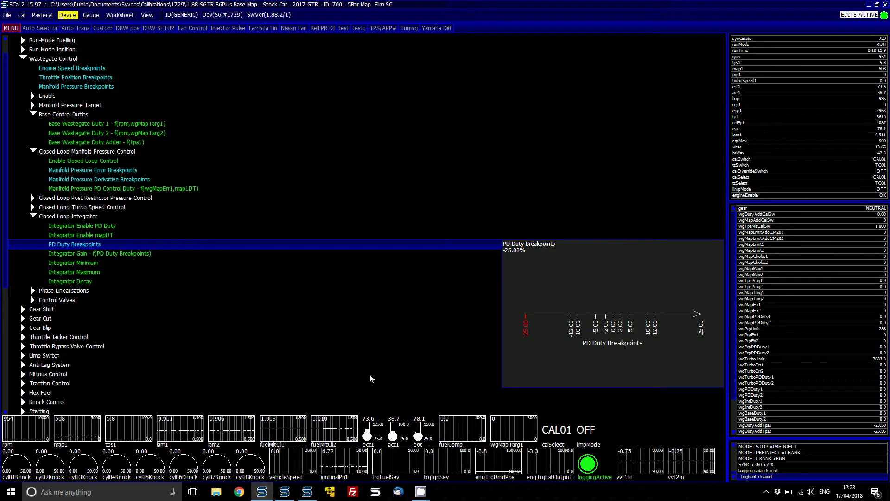
pyautogui.press('Down')
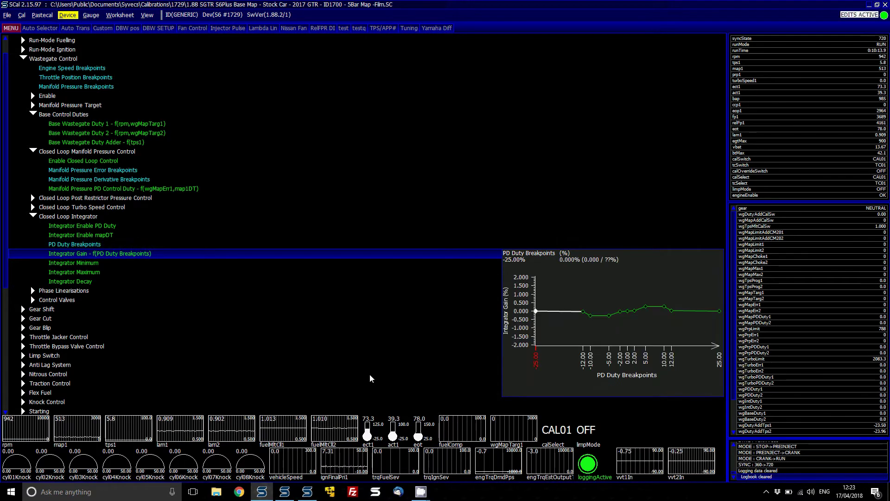
pyautogui.press('Return')
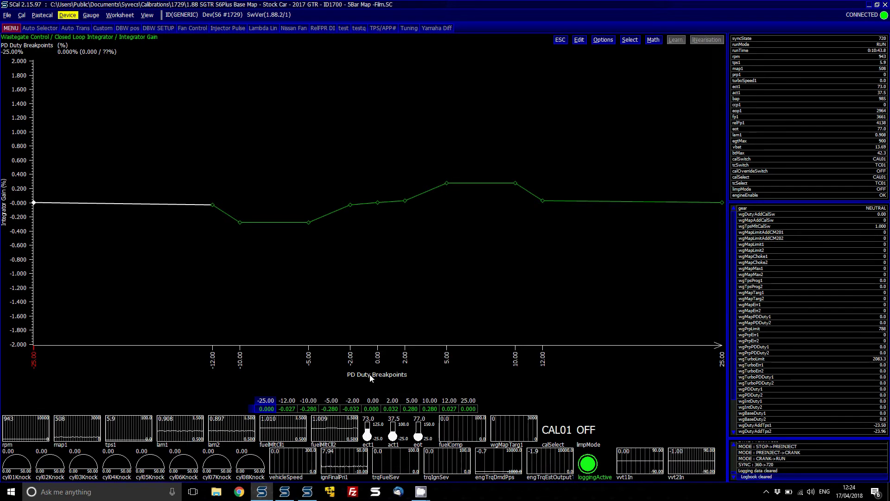
pyautogui.press('Escape')
pyautogui.press('Down')
pyautogui.press('Down')
pyautogui.press('Down')
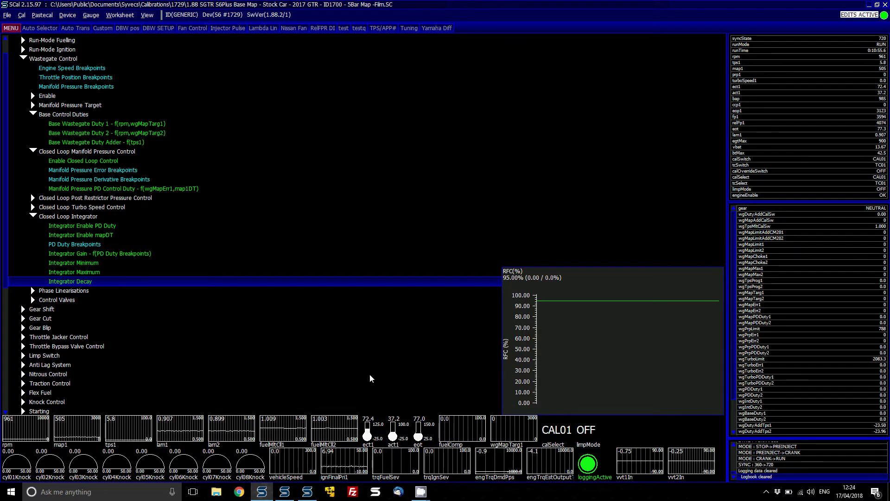
pyautogui.press('Up')
pyautogui.press('Up')
pyautogui.press('Up')
pyautogui.press('Up')
pyautogui.press('Up')
pyautogui.press('Up')
pyautogui.press('Up')
pyautogui.press('Up')
pyautogui.press('Up')
pyautogui.press('Up')
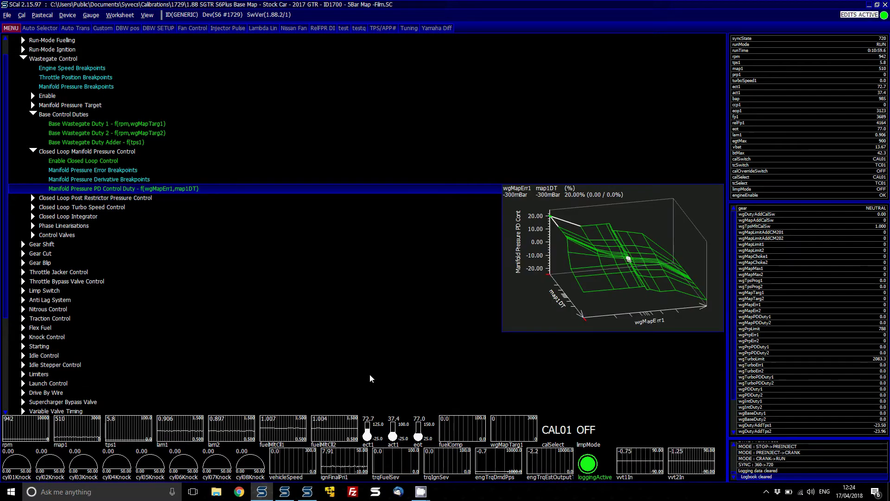
# Step: Briefly view the Manifold Pressure Target Limit 1 table, then collapse that group
pyautogui.press('Up')
pyautogui.press('Up')
pyautogui.press('Up')
pyautogui.press('Up')
pyautogui.press('Up')
pyautogui.press('Up')
pyautogui.press('Up')
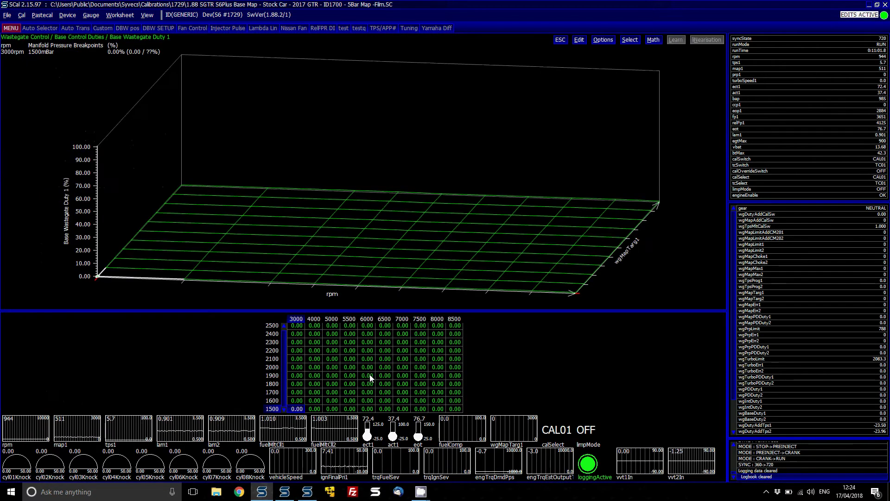
pyautogui.press('Up')
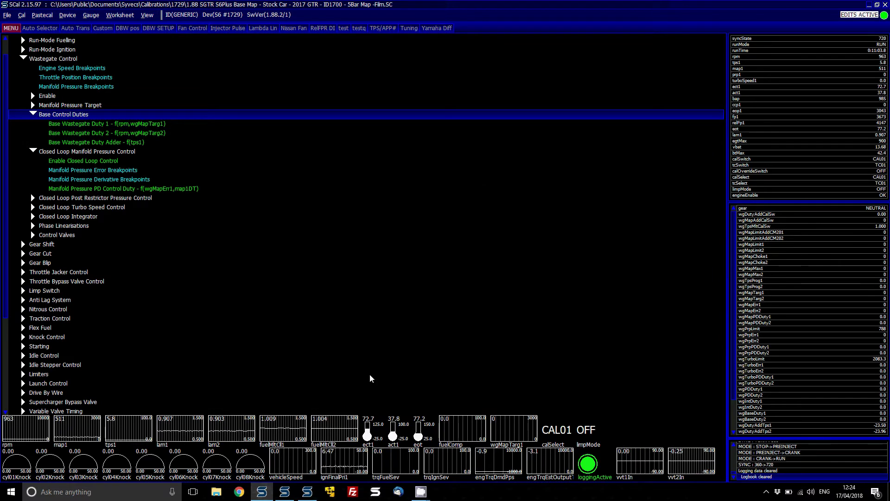
pyautogui.press('Up')
pyautogui.press('Right')
pyautogui.press('Down')
pyautogui.press('Return')
pyautogui.press('Escape')
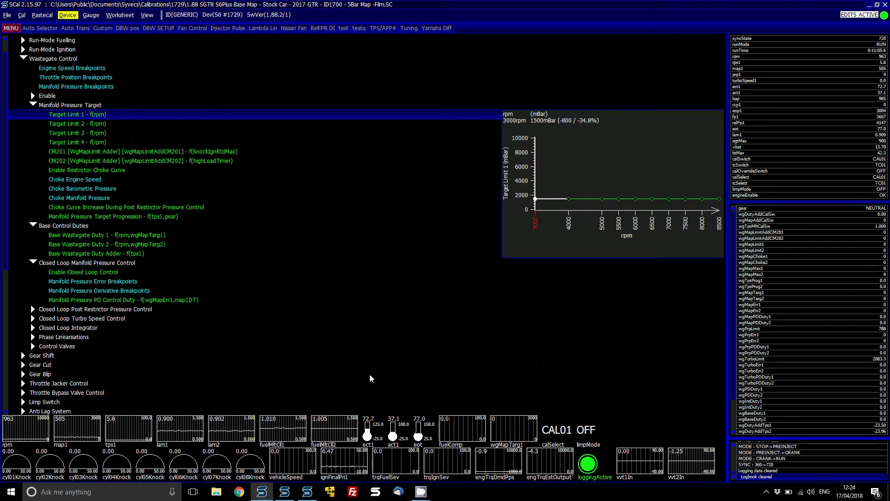
pyautogui.press('Left')
pyautogui.press('Left')
# Step: Open Wastegate Control > Base Control Duties > Base Wastegate Duty 1 for editing
pyautogui.press('Up')
pyautogui.press('Up')
pyautogui.press('Up')
pyautogui.press('Left')
pyautogui.press('Left')
pyautogui.press('Down')
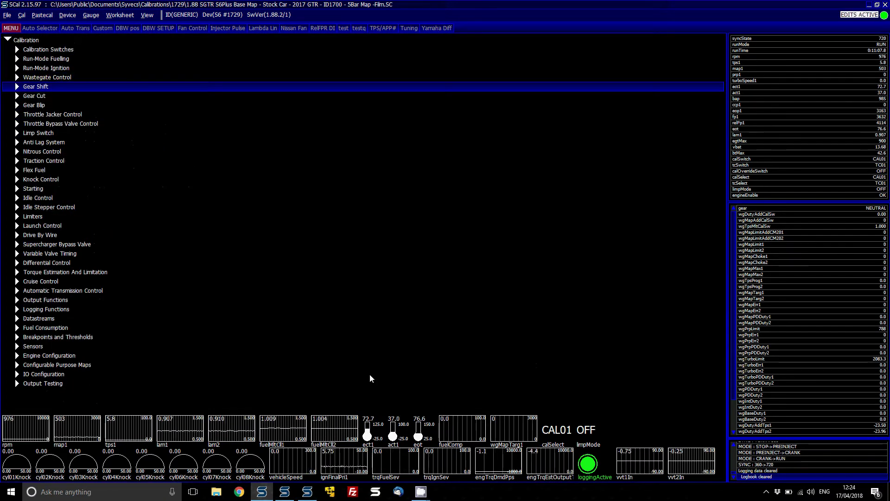
pyautogui.press('Up')
pyautogui.press('Right')
pyautogui.press('Down')
pyautogui.press('Down')
pyautogui.press('Down')
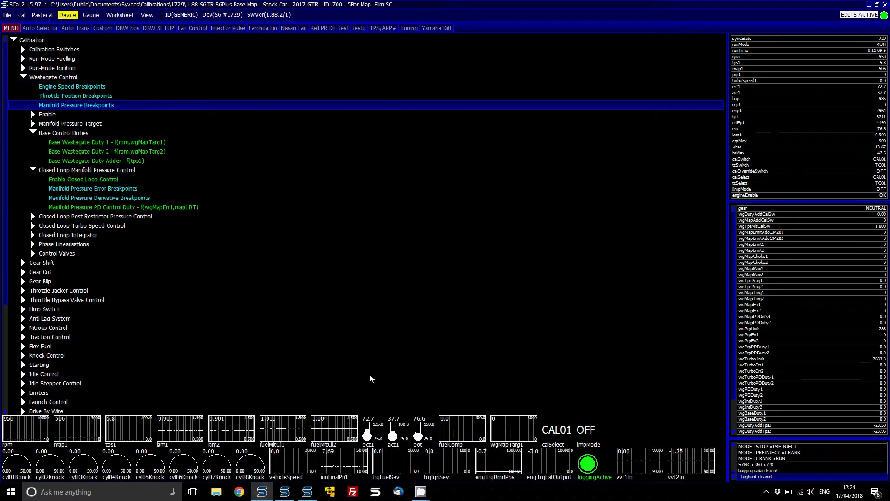
pyautogui.press('Down')
pyautogui.press('Down')
pyautogui.press('Down')
pyautogui.press('Down')
pyautogui.press('Return')
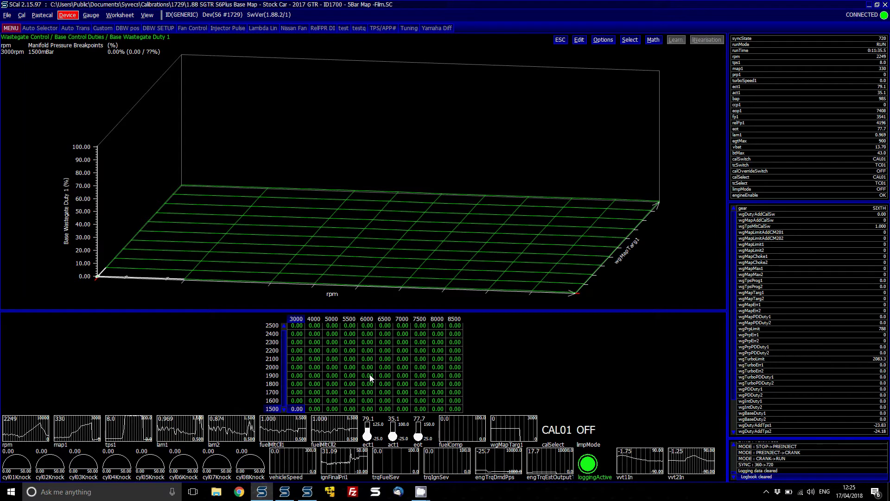
pyautogui.click(285, 492)
# Step: Download the logged data from the ECU, deleting its sessions and clearing the logbook
pyautogui.press('Down')
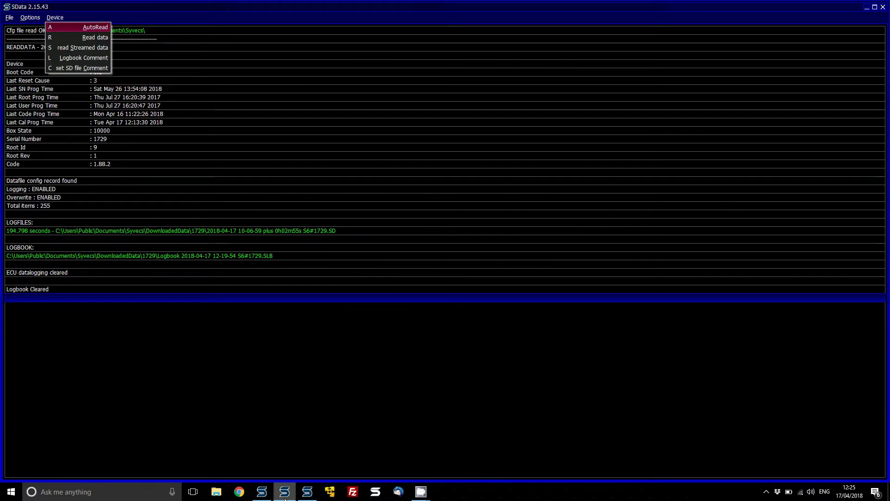
pyautogui.press('Return')
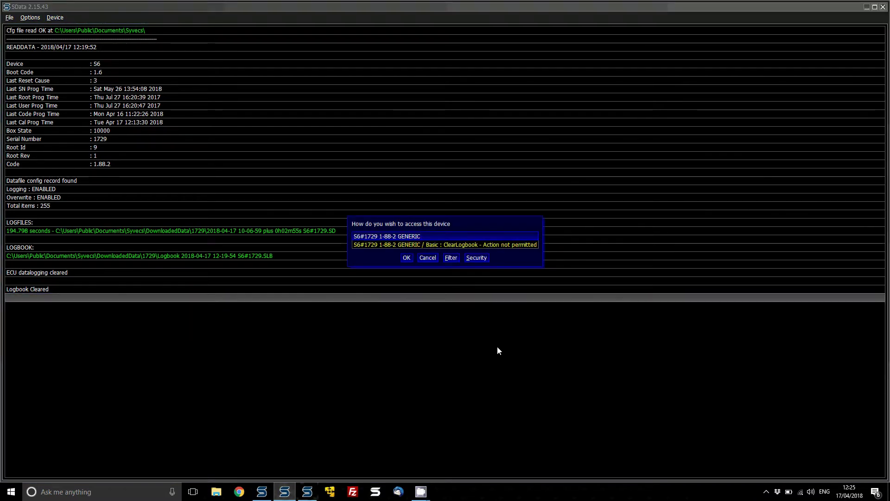
pyautogui.press('Return')
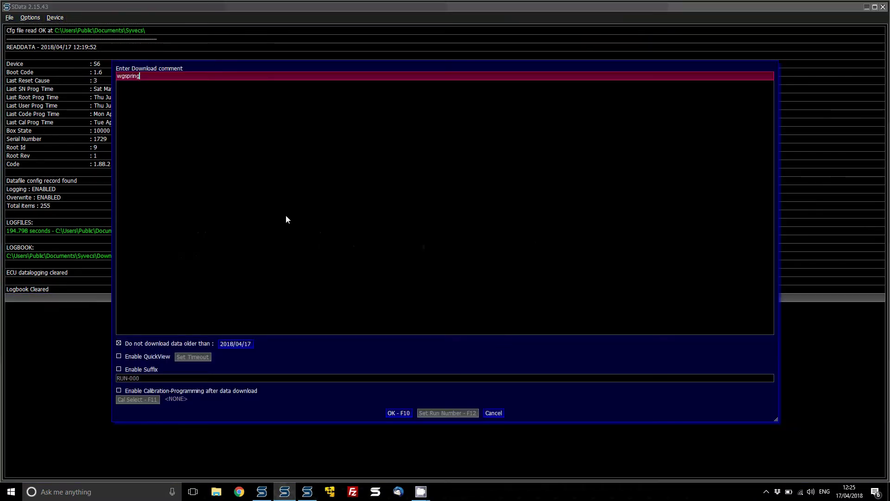
pyautogui.click(399, 413)
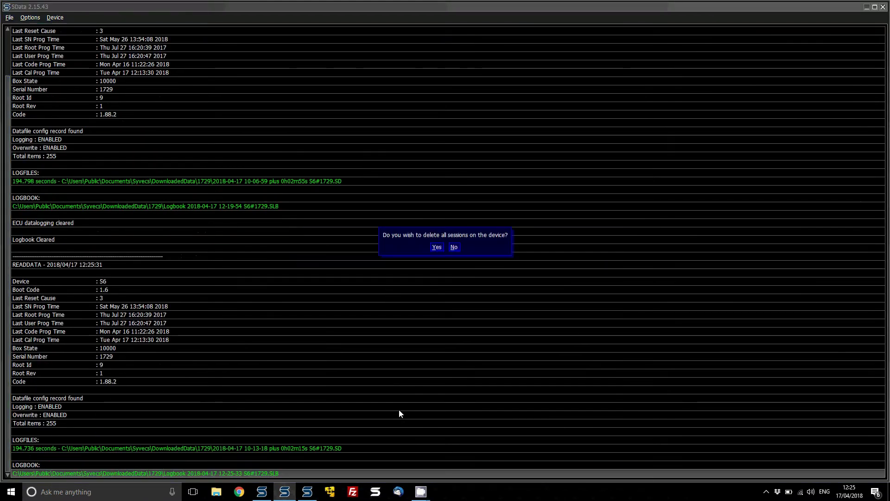
pyautogui.click(439, 245)
pyautogui.click(440, 244)
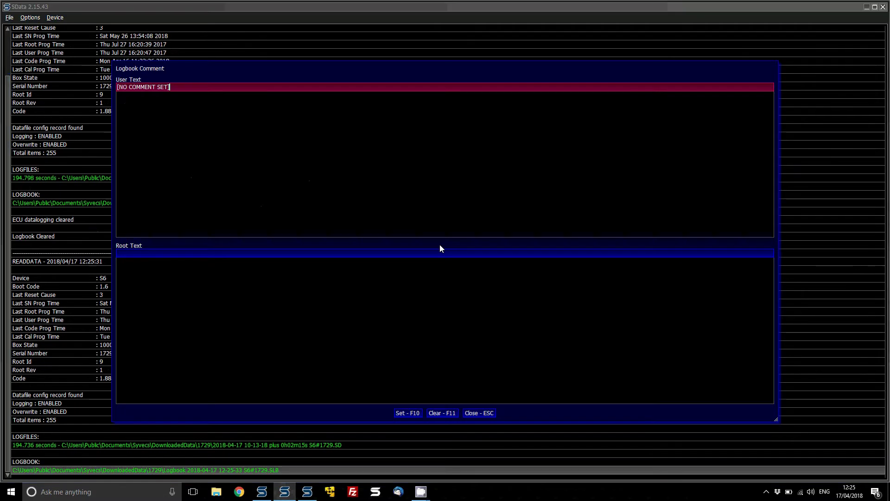
pyautogui.click(475, 412)
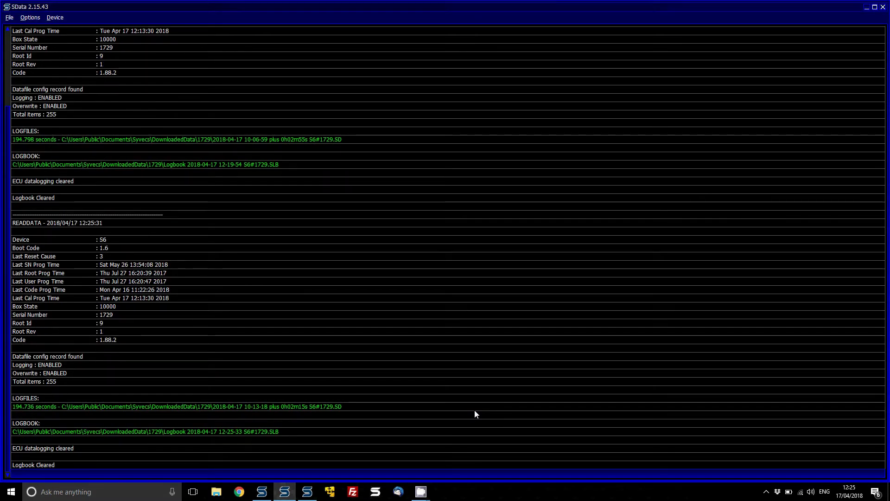
pyautogui.click(10, 18)
pyautogui.click(25, 42)
pyautogui.click(307, 490)
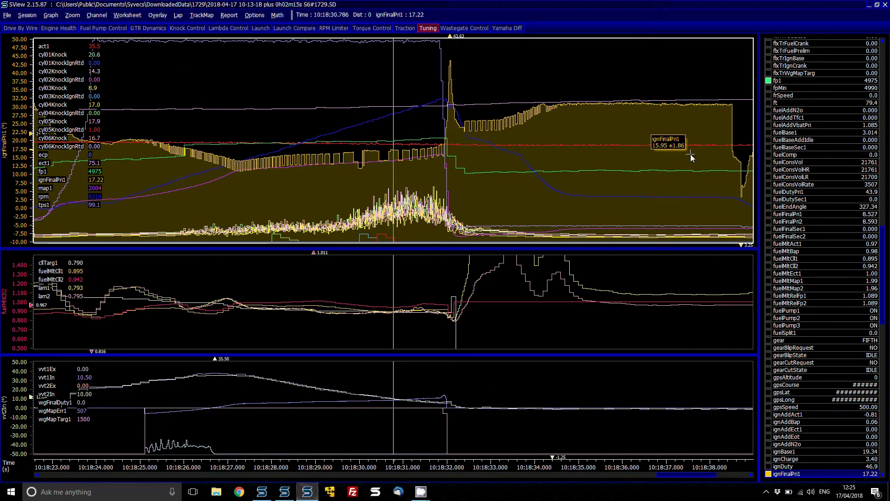
# Step: Clear the existing graphs and plot the boost target channel wgMapTarg1
pyautogui.moveTo(393, 198)
pyautogui.hotkey('alt', 'g')
pyautogui.press('c')
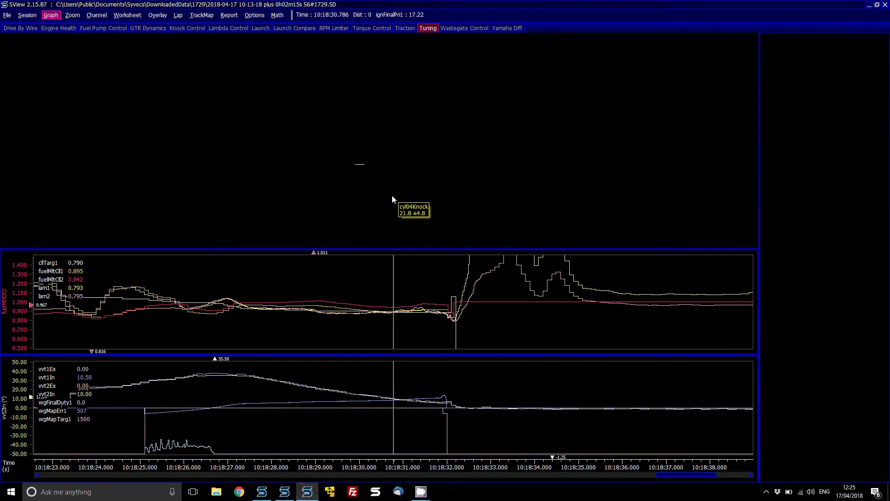
pyautogui.hotkey('alt', 'c')
pyautogui.press('Return')
pyautogui.write('wg')
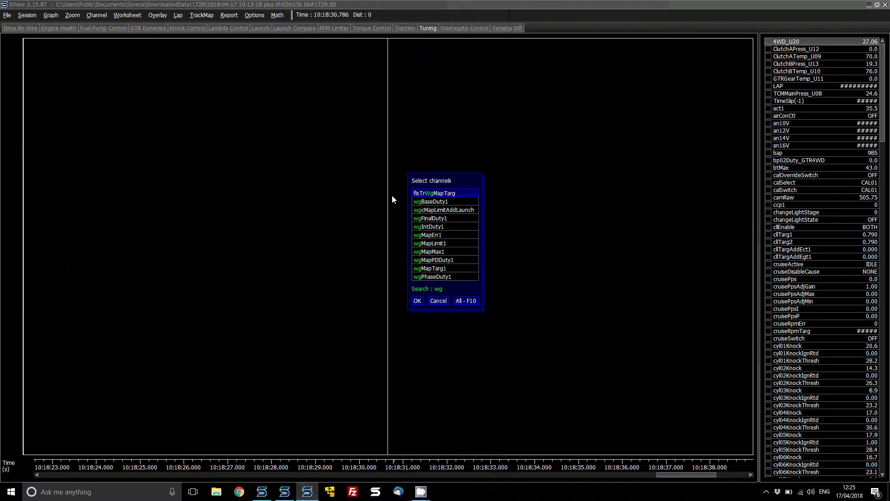
pyautogui.press('Down')
pyautogui.press('Down')
pyautogui.press('Down')
pyautogui.press('Down')
pyautogui.press('Down')
pyautogui.press('Down')
pyautogui.press('Down')
pyautogui.press('Down')
pyautogui.press('Down')
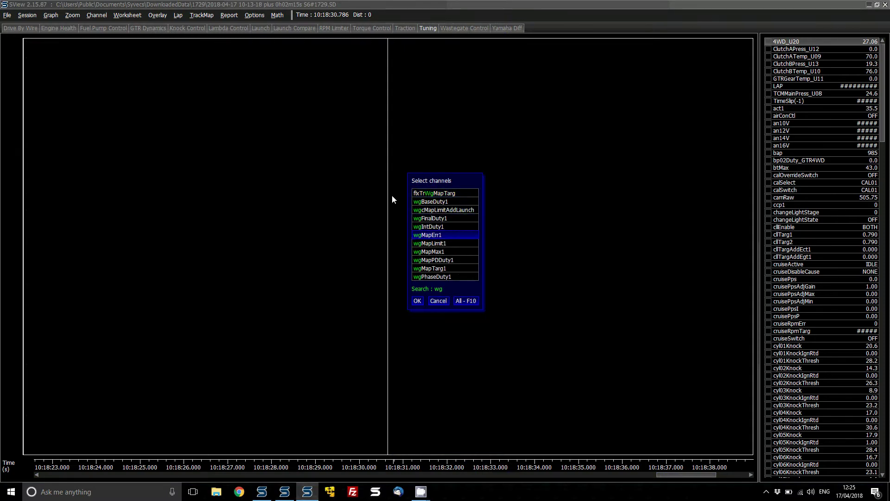
pyautogui.press('Return')
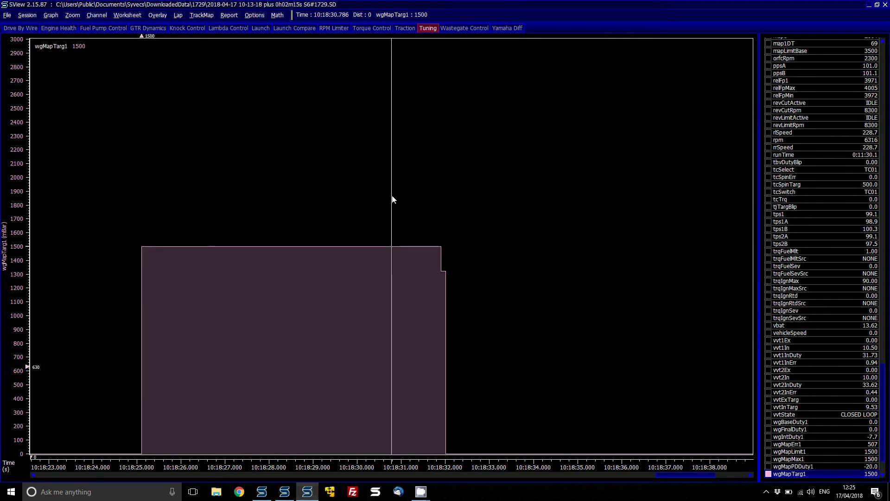
# Step: Add map1 to the same graph as wgMapTarg1
pyautogui.hotkey('alt', 'c')
pyautogui.press('Return')
pyautogui.write('map')
pyautogui.press('Down')
pyautogui.press('Down')
pyautogui.press('Down')
pyautogui.press('Down')
pyautogui.press('Down')
pyautogui.press('Down')
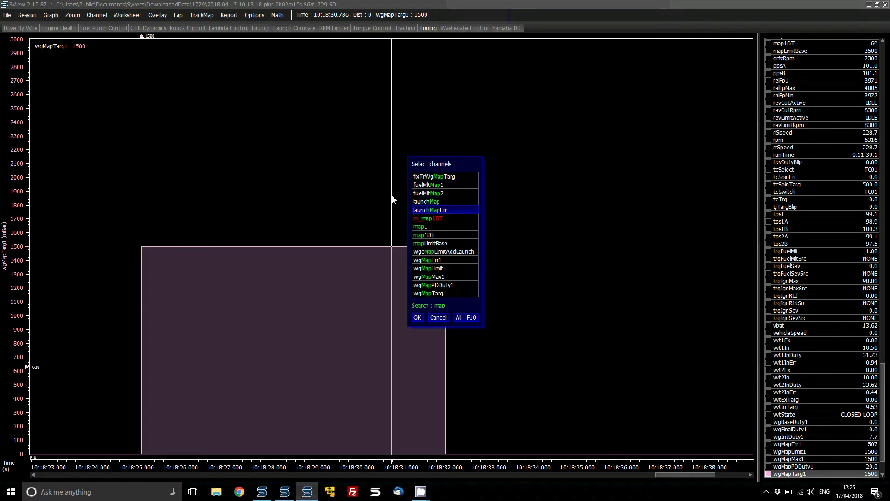
pyautogui.press('Return')
# Step: Add a new lower graph pane and plot wgFinalDuty1 in it
pyautogui.hotkey('alt', 'g')
pyautogui.press('a')
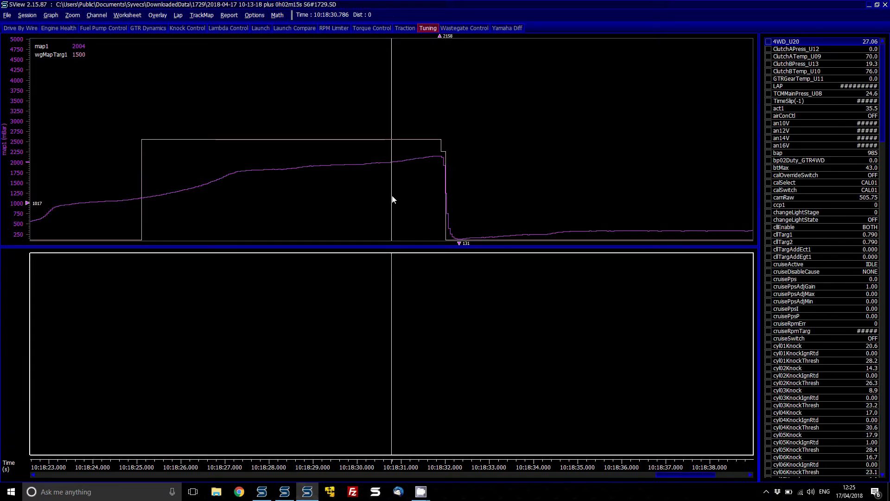
pyautogui.click(393, 354)
pyautogui.hotkey('alt', 'c')
pyautogui.press('Return')
pyautogui.write('wg')
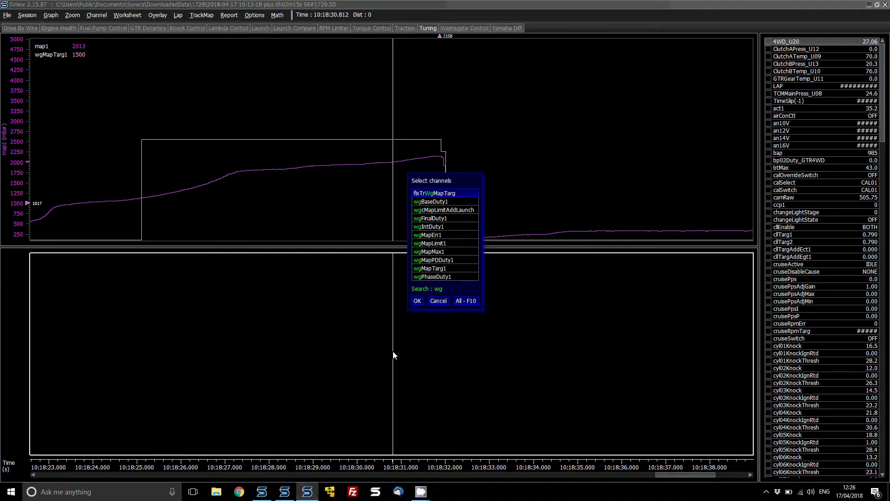
pyautogui.press('Down')
pyautogui.press('Down')
pyautogui.press('Return')
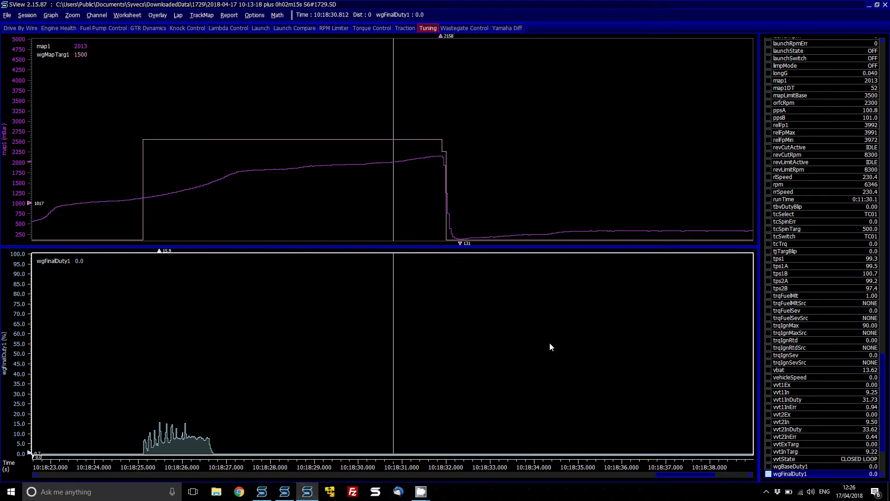
# Step: Back in SCal, open the Manifold Pressure Target Limit 1 graph
pyautogui.click(263, 490)
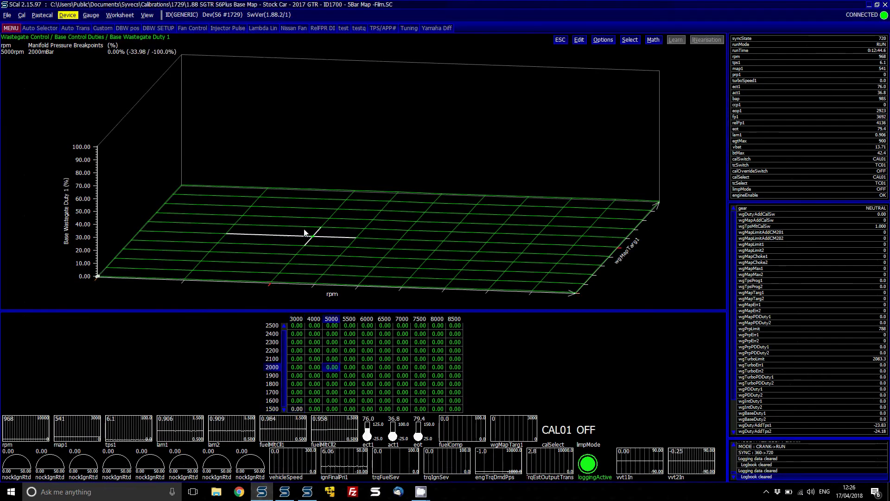
pyautogui.press('Escape')
pyautogui.press('Up')
pyautogui.press('Left')
pyautogui.press('Up')
pyautogui.press('Right')
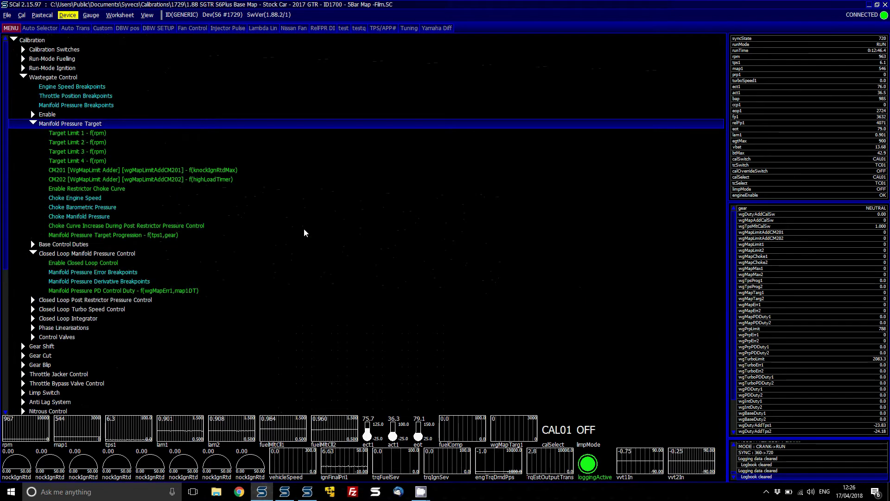
pyautogui.press('Down')
pyautogui.press('Return')
# Step: Set all ten Target Limit 1 breakpoints to 2200 mBar
pyautogui.press('s')
pyautogui.press('a')
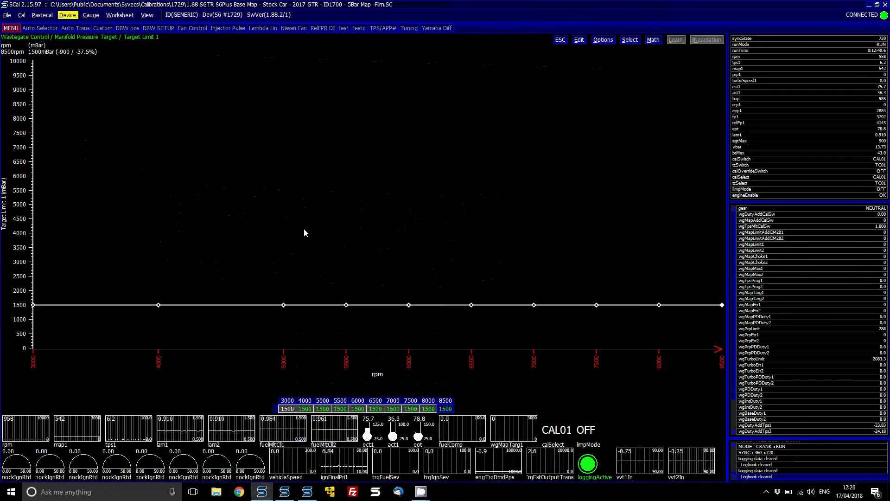
pyautogui.press('=')
pyautogui.write('2200')
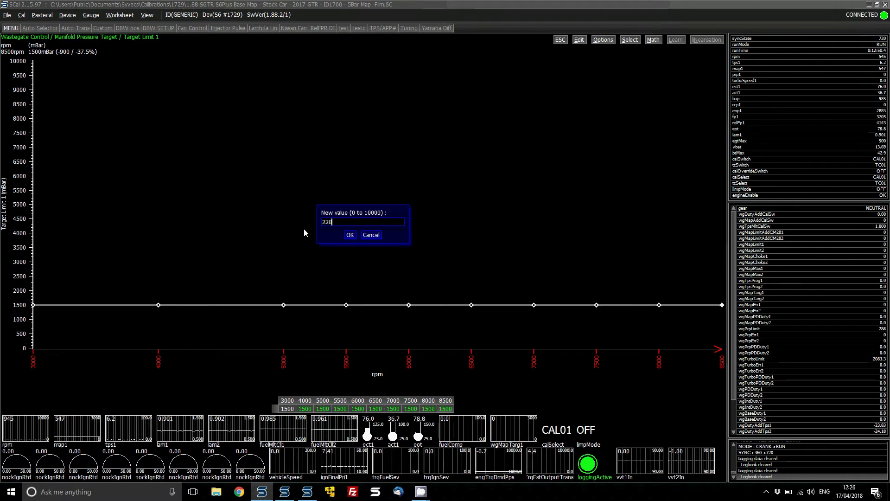
pyautogui.press('Return')
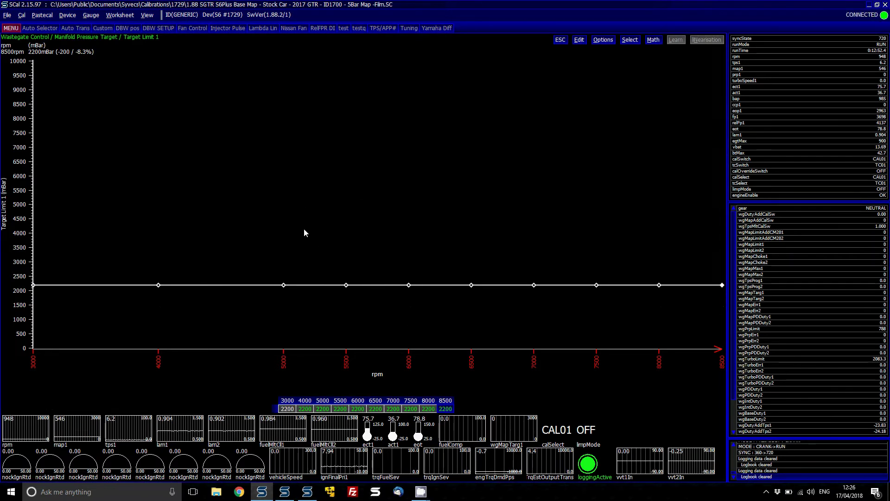
# Step: Collapse Manifold Pressure Target and preview Base Wastegate Duty 1 under Base Control Duties
pyautogui.press('Escape')
pyautogui.press('Left')
pyautogui.press('Left')
pyautogui.press('Down')
pyautogui.press('Right')
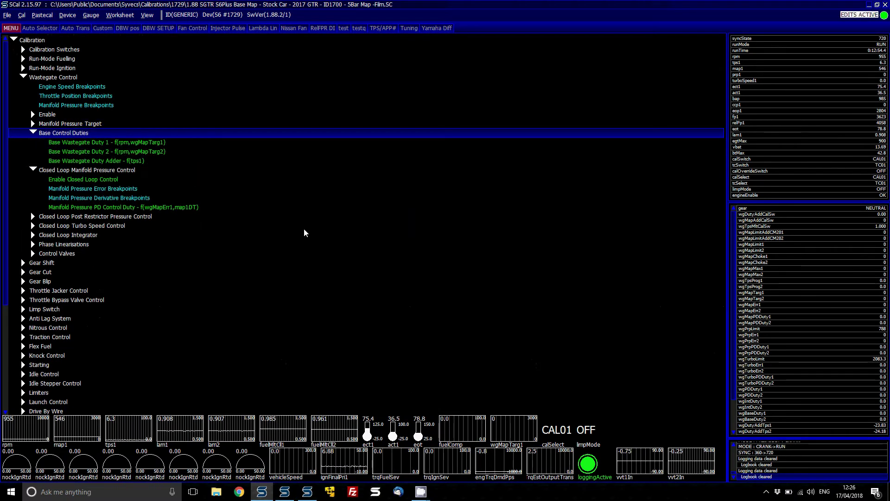
pyautogui.press('Down')
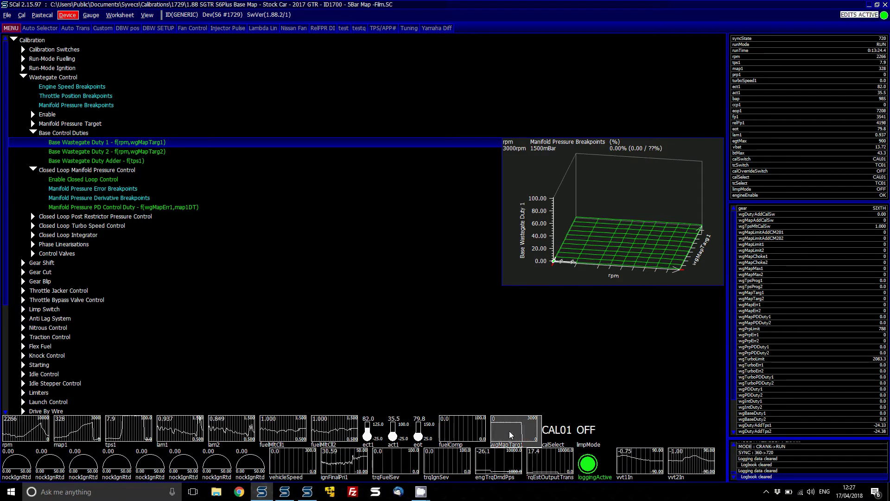
pyautogui.click(287, 494)
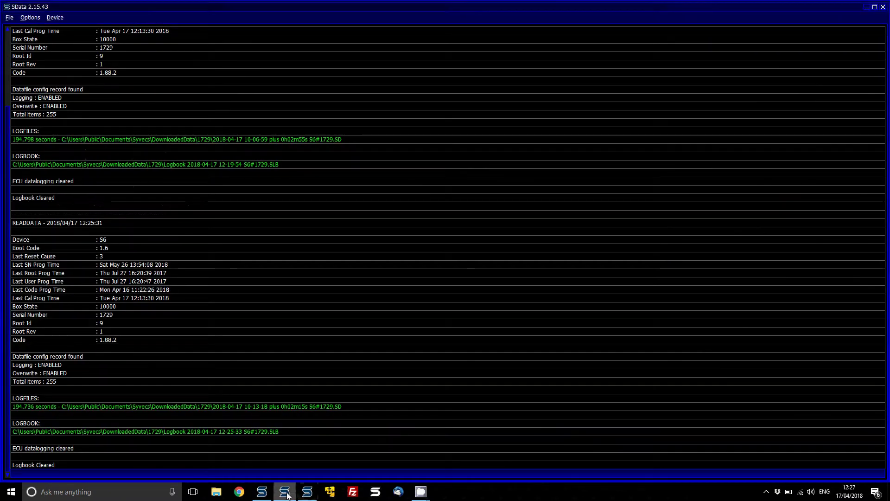
# Step: Download the new ECU log with the comment 'wgtarget 2200'
pyautogui.hotkey('alt', 'd')
pyautogui.press('Return')
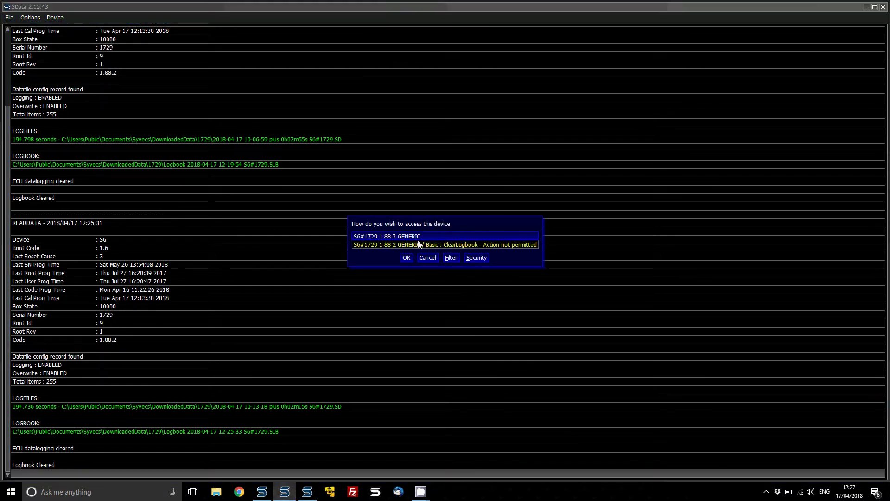
pyautogui.click(407, 256)
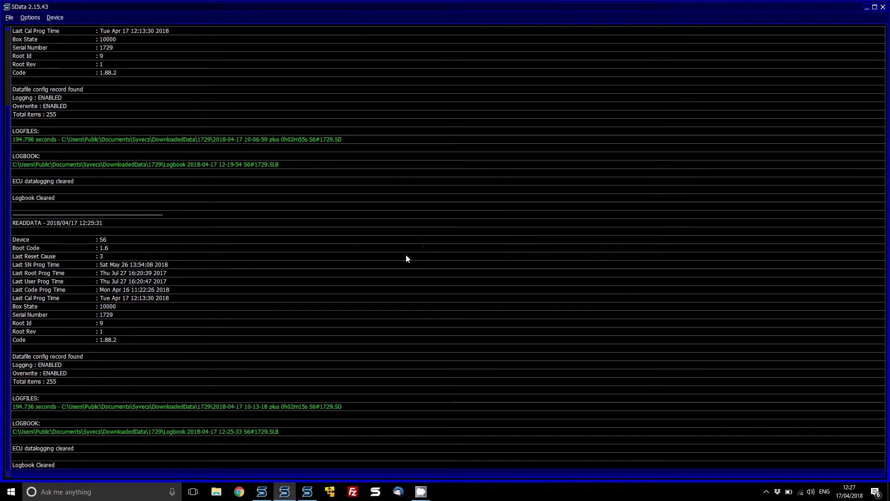
pyautogui.press('BackSpace')
pyautogui.press('BackSpace')
pyautogui.press('BackSpace')
pyautogui.press('BackSpace')
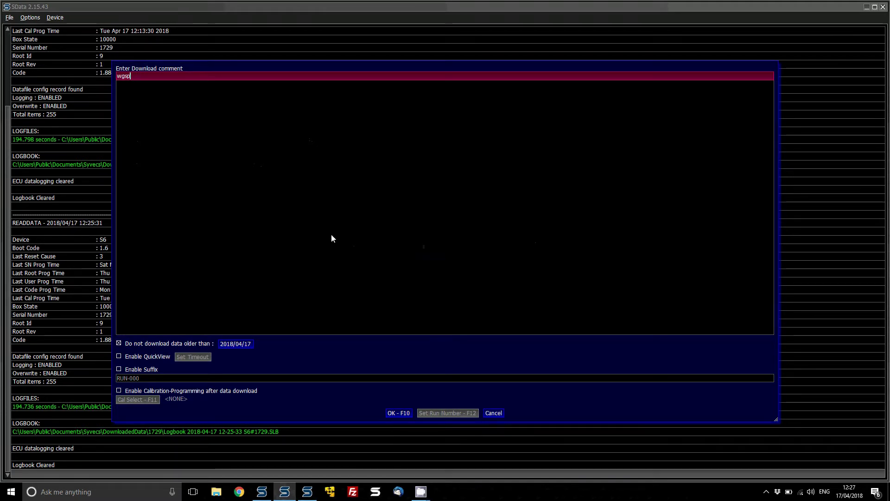
pyautogui.press('BackSpace')
pyautogui.write('target 220')
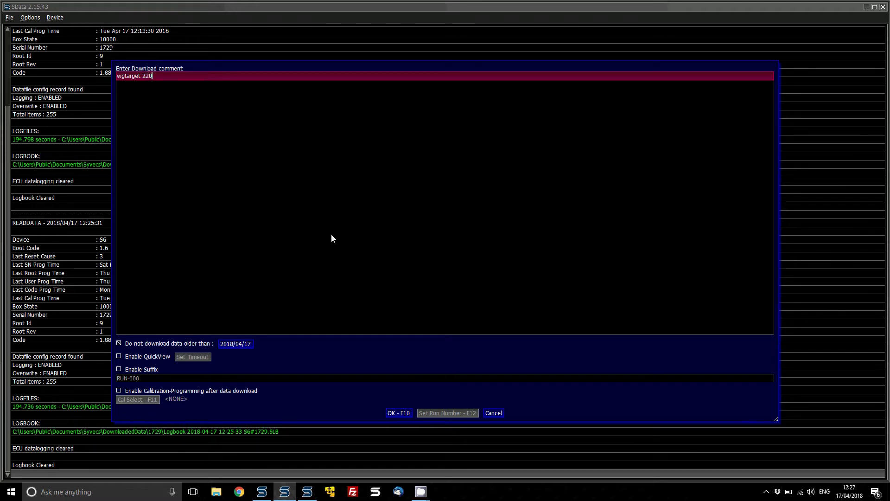
pyautogui.write('0')
pyautogui.click(404, 412)
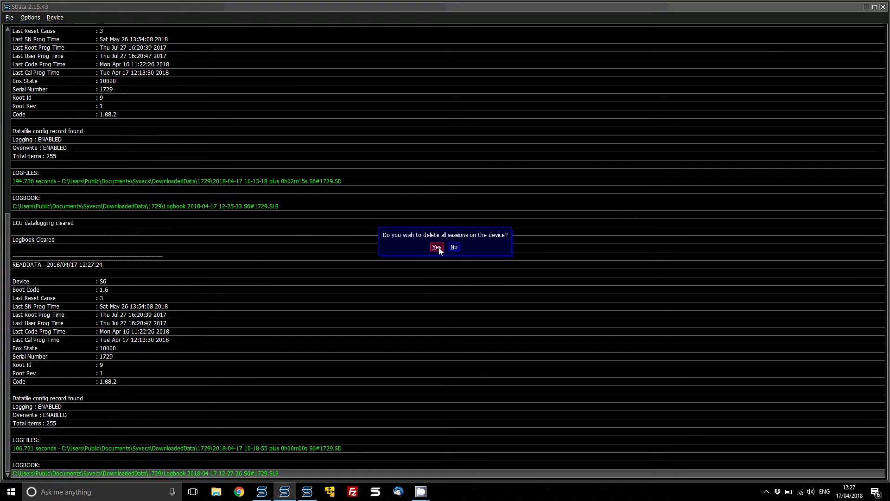
# Step: Delete the device sessions, clear the logbook, and load the new log in SView
pyautogui.click(437, 246)
pyautogui.click(438, 247)
pyautogui.press('Tab')
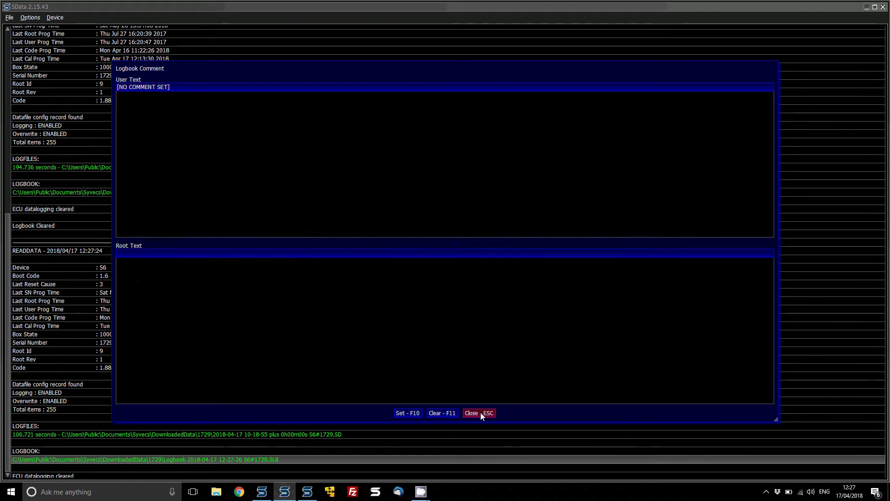
pyautogui.click(479, 413)
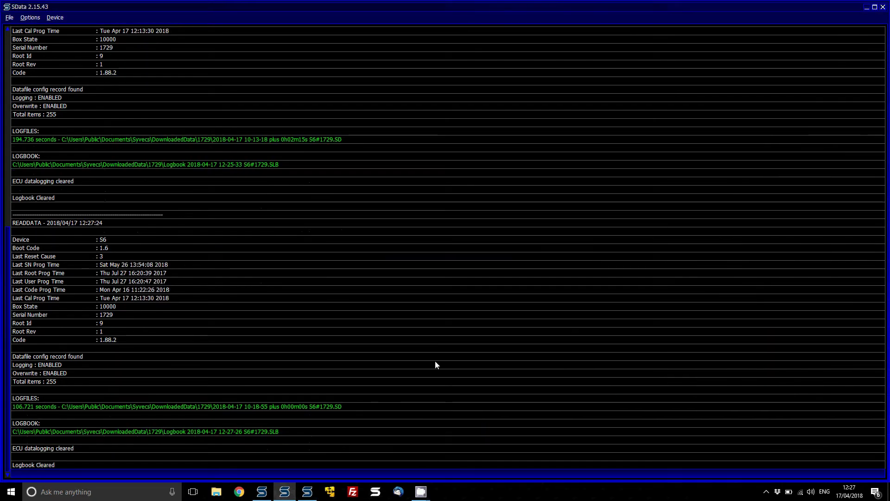
pyautogui.click(307, 492)
pyautogui.click(412, 312)
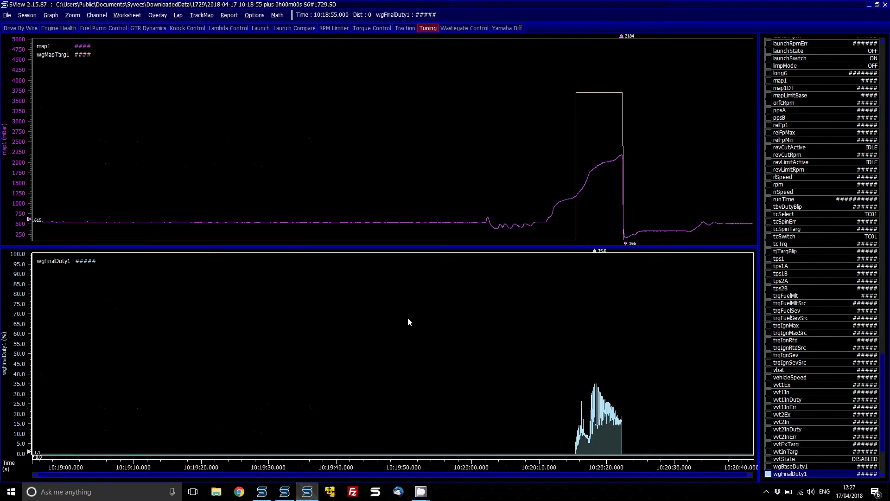
# Step: Zoom to the boost pull at 10:20:18.935 and add wgMapPDDuty1 to the top graph
pyautogui.click(599, 174)
pyautogui.scroll(5, 599, 173)
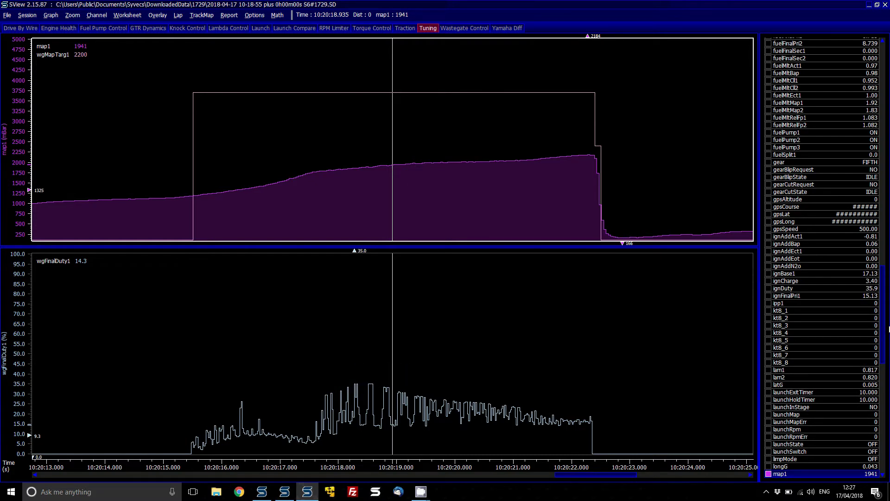
pyautogui.moveTo(883, 329); pyautogui.dragTo(883, 394)
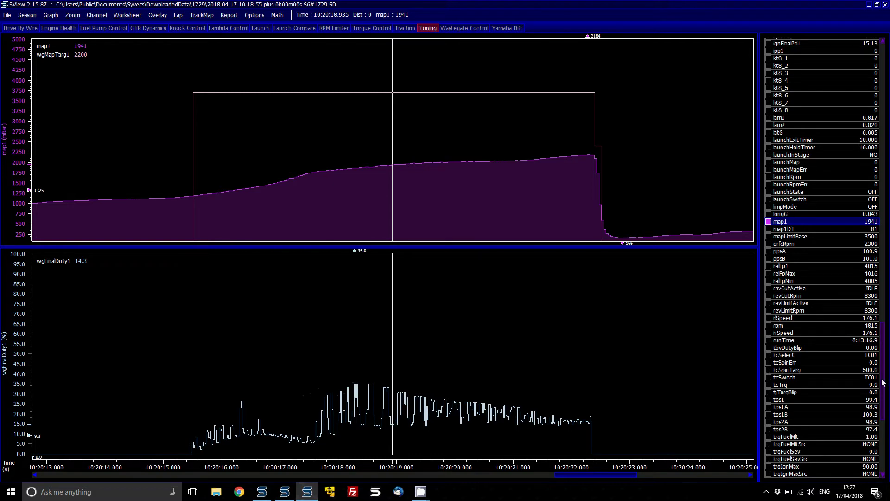
pyautogui.moveTo(881, 380); pyautogui.dragTo(886, 416)
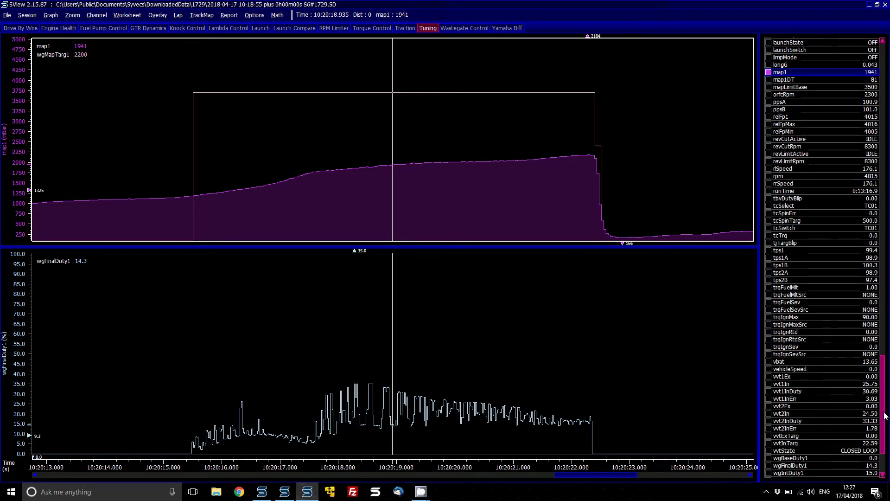
pyautogui.moveTo(886, 416); pyautogui.dragTo(888, 433)
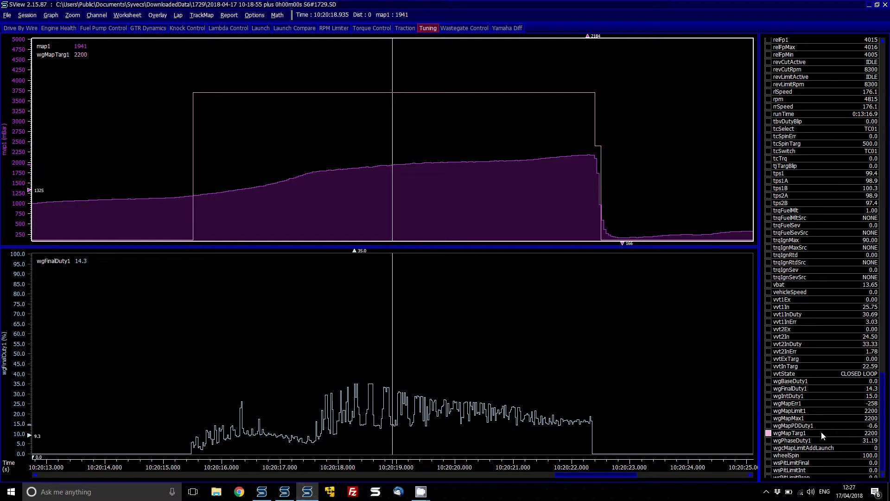
pyautogui.click(799, 425)
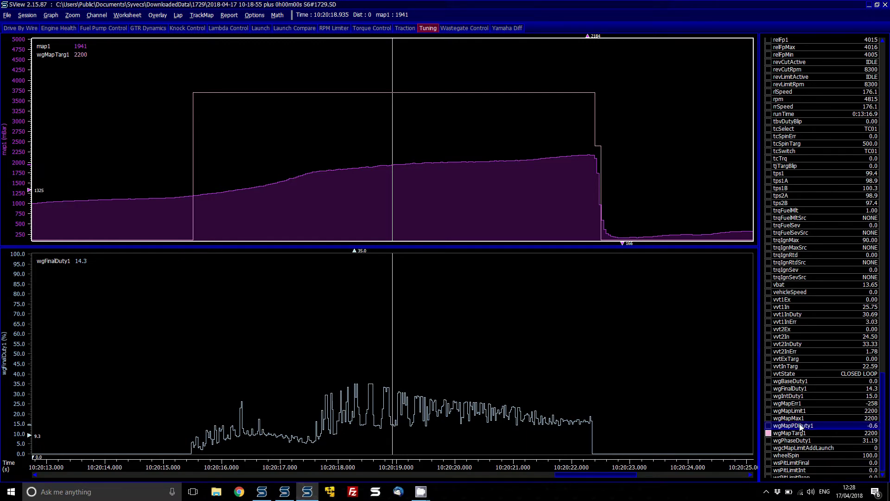
pyautogui.doubleClick(800, 426)
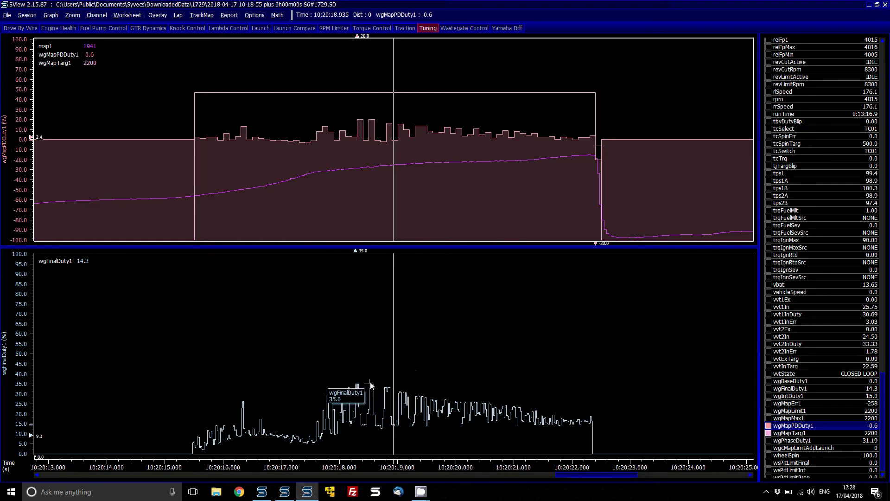
# Step: Add wgIntDuty1 to the top graph alongside wgMapPDDuty1, map1 and wgMapTarg1
pyautogui.doubleClick(803, 397)
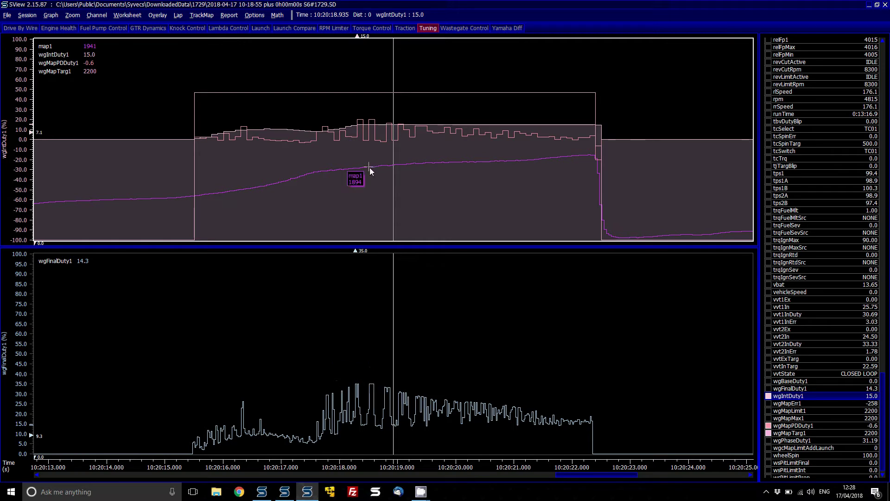
pyautogui.click(262, 494)
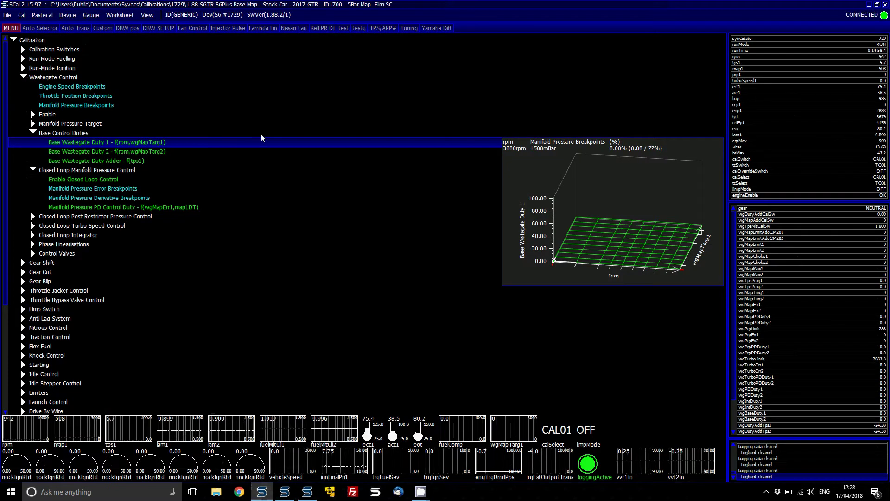
# Step: Fill every cell of the Base Wastegate Duty 1 table with 40% duty
pyautogui.click(261, 134)
pyautogui.press('Down')
pyautogui.press('Return')
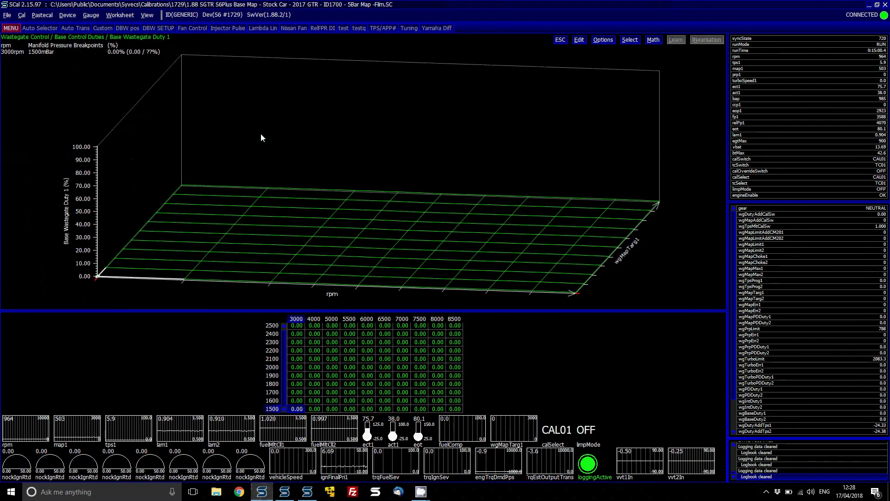
pyautogui.press('s')
pyautogui.press('a')
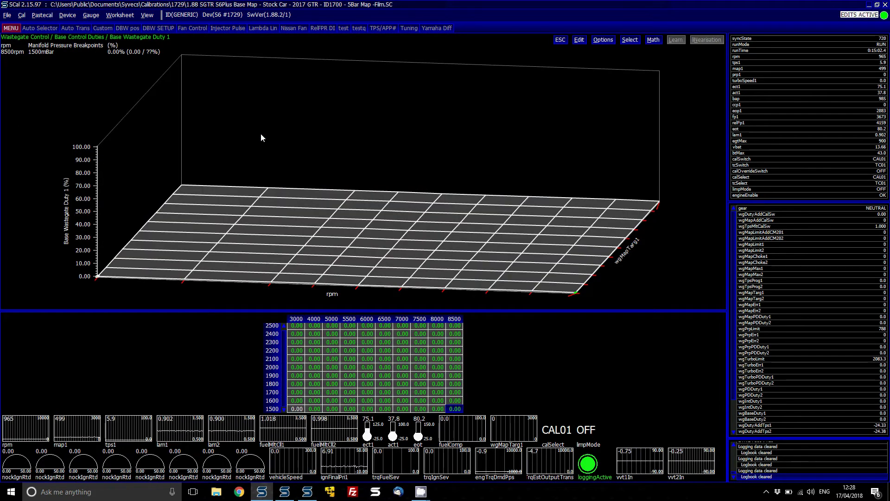
pyautogui.write('4')
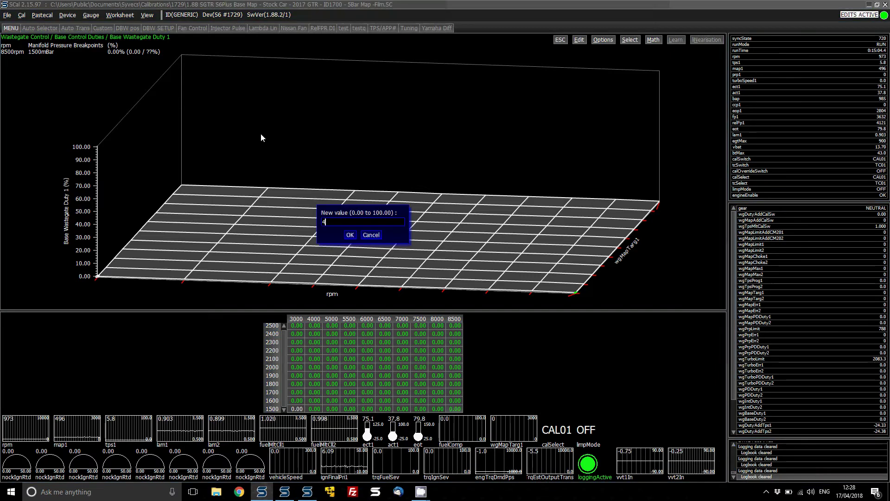
pyautogui.write('0')
pyautogui.press('Return')
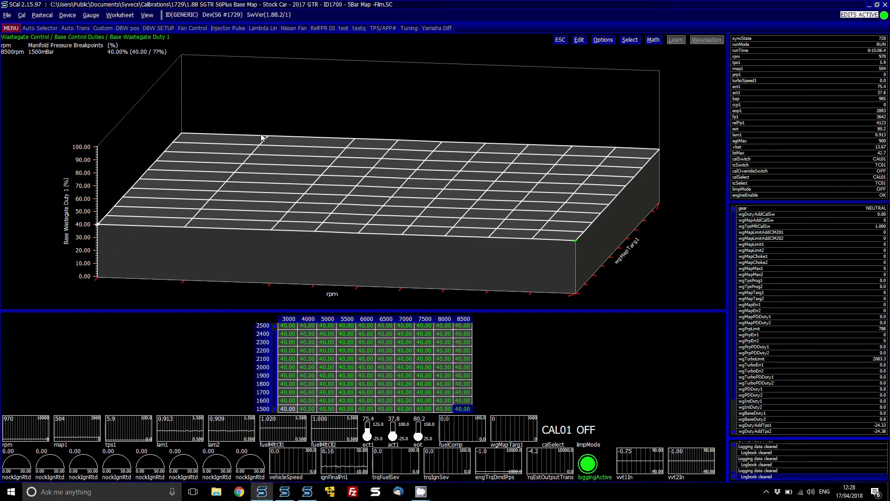
# Step: Compare against the SView log, then return to the Base Wastegate Duty 1 map
pyautogui.hotkey('alt', 'Tab')
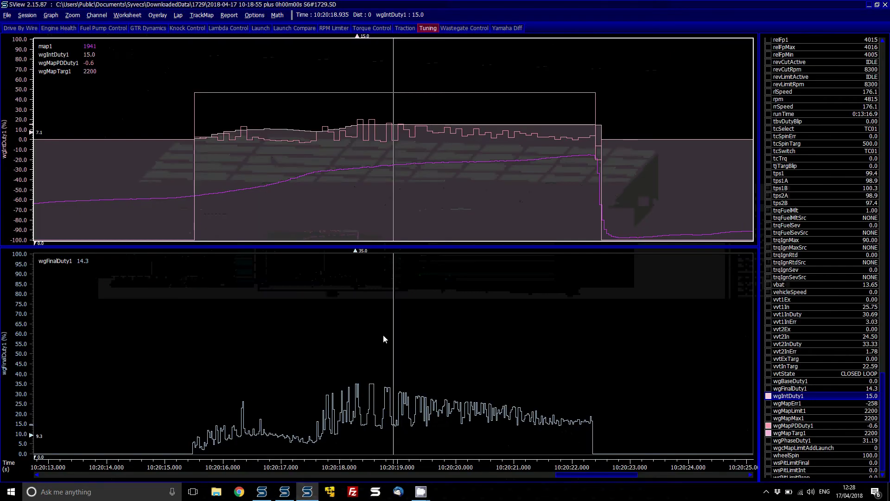
pyautogui.moveTo(372, 388)
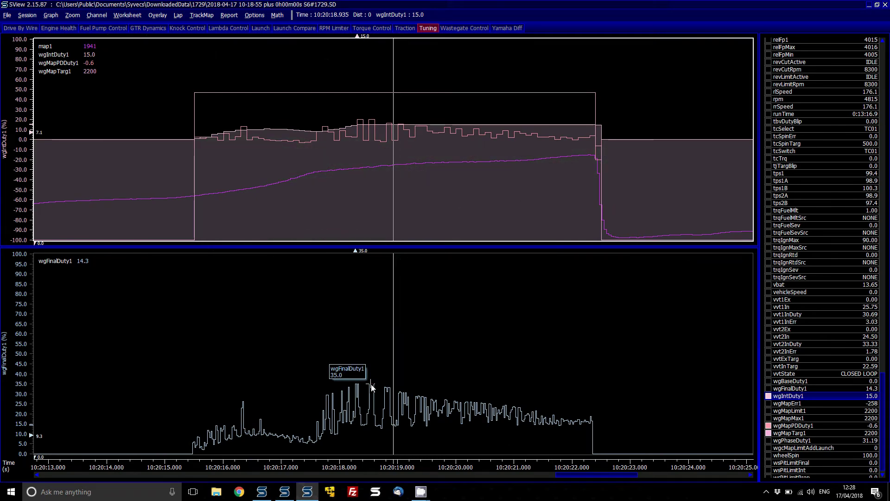
pyautogui.hotkey('alt', 'Tab')
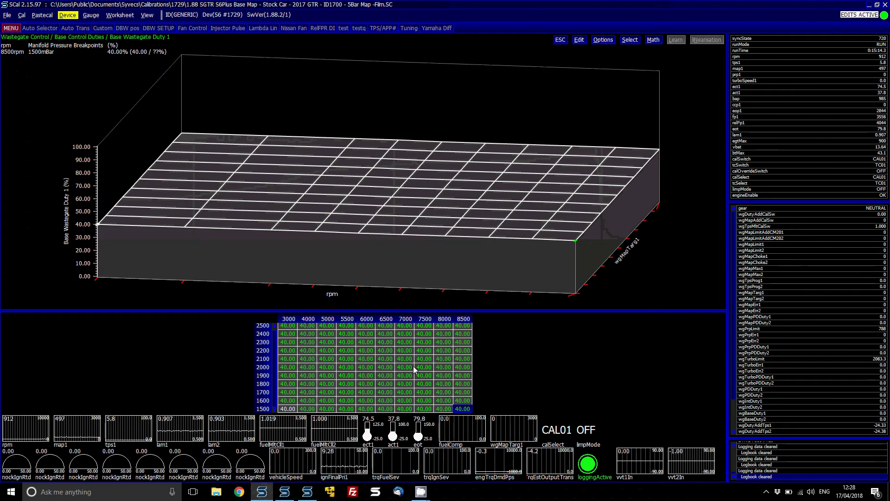
pyautogui.hotkey('alt', 'Tab')
pyautogui.hotkey('alt', 'Tab')
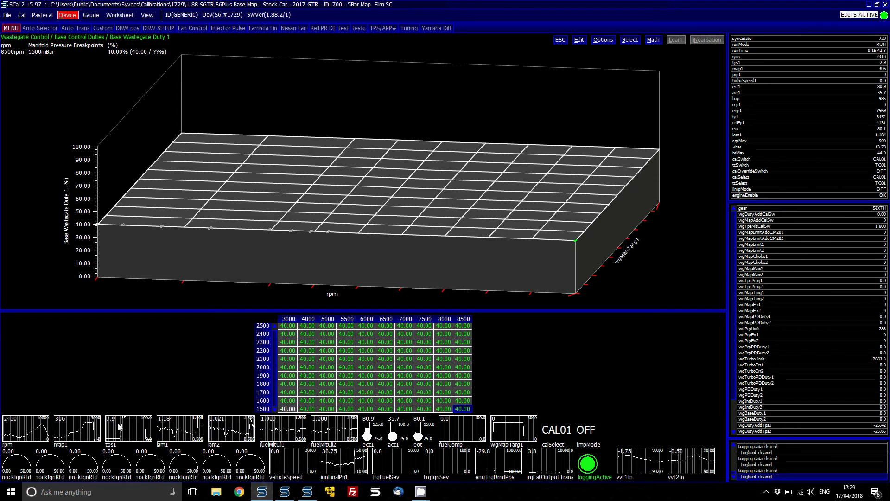
# Step: In SData, read the latest ECU log with the download comment extended by 'more wg dyt'
pyautogui.click(289, 487)
pyautogui.hotkey('alt', 'd')
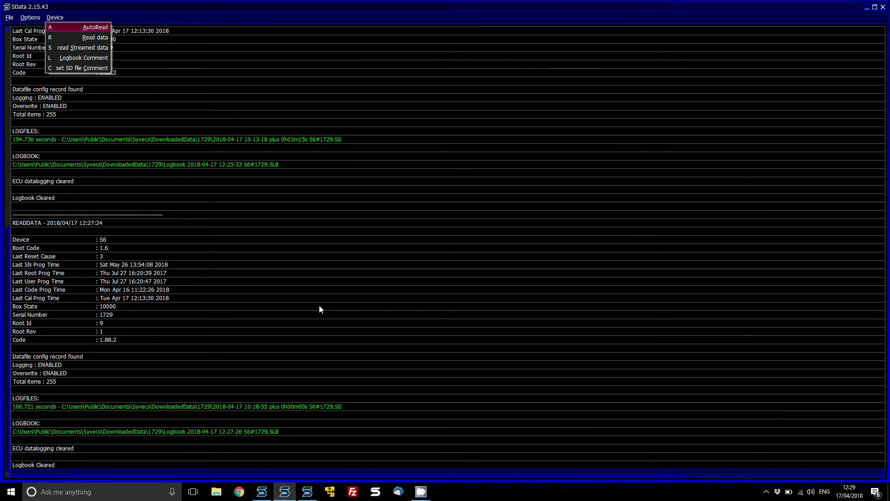
pyautogui.press('Return')
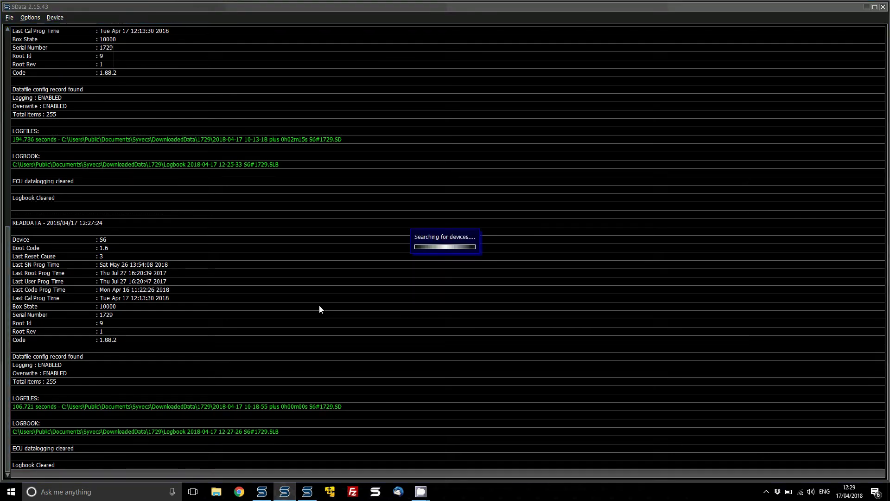
pyautogui.press('Return')
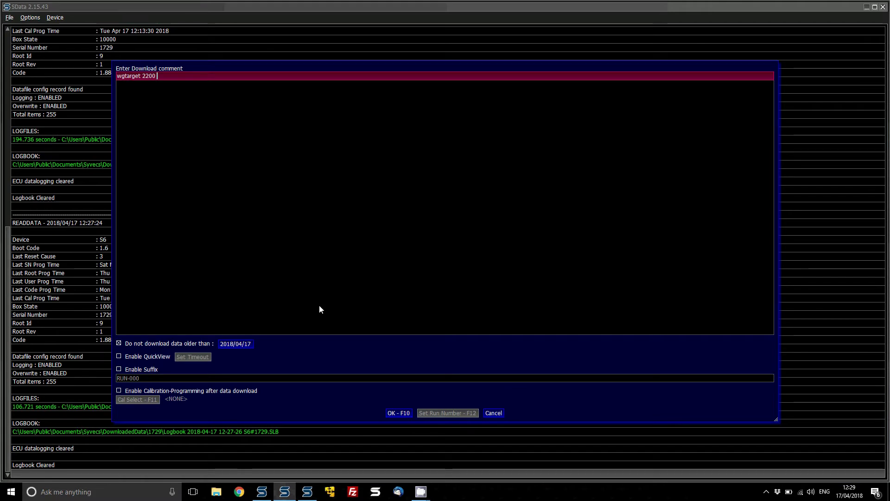
pyautogui.write('more wg dyty')
pyautogui.click(410, 412)
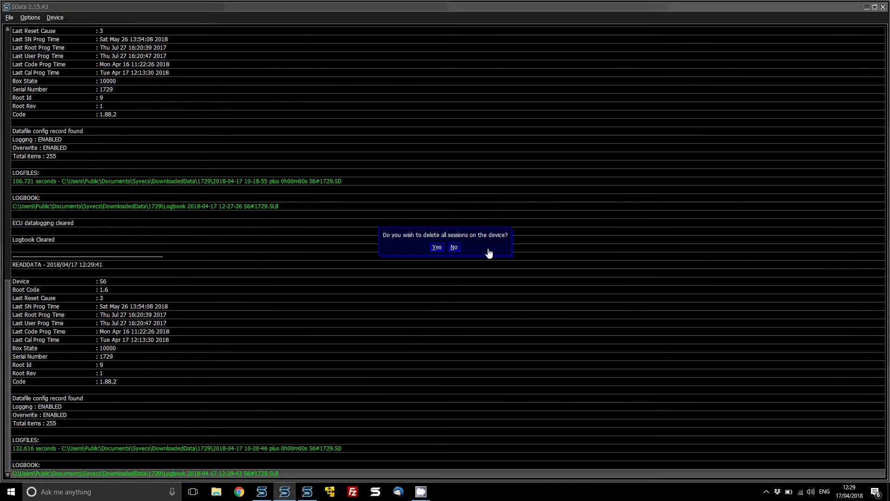
# Step: Answer the logbook deletion prompt and close Logbook Comment without adding text
pyautogui.click(485, 249)
pyautogui.click(489, 253)
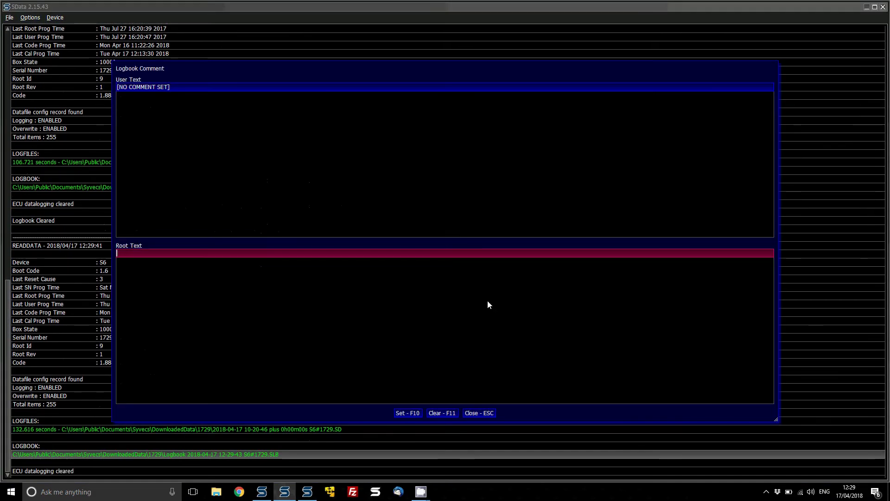
pyautogui.click(484, 413)
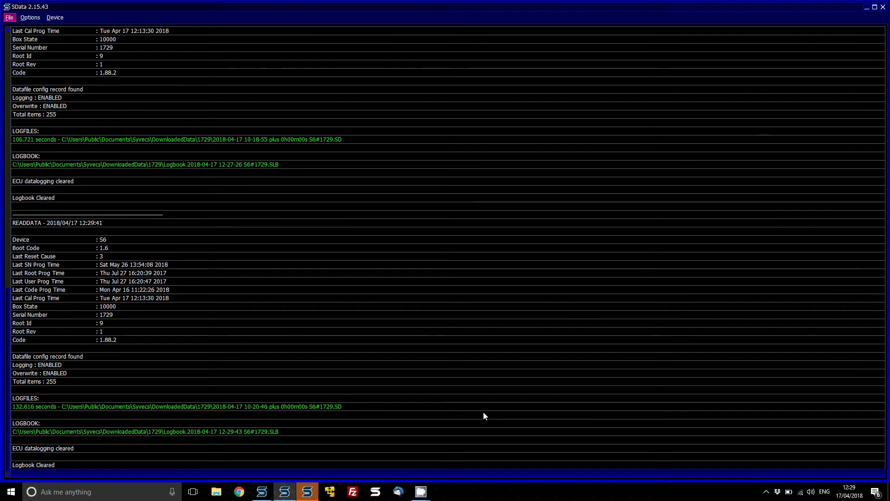
pyautogui.click(309, 494)
# Step: Load the 10-20-46 log with generic access, zoom to the boost run and set the cursor at 10:22:37.433
pyautogui.press('Return')
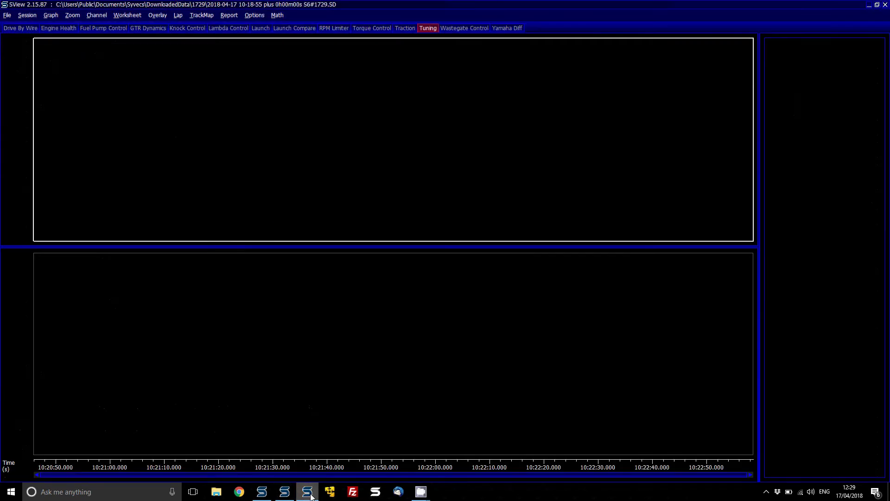
pyautogui.doubleClick(631, 155)
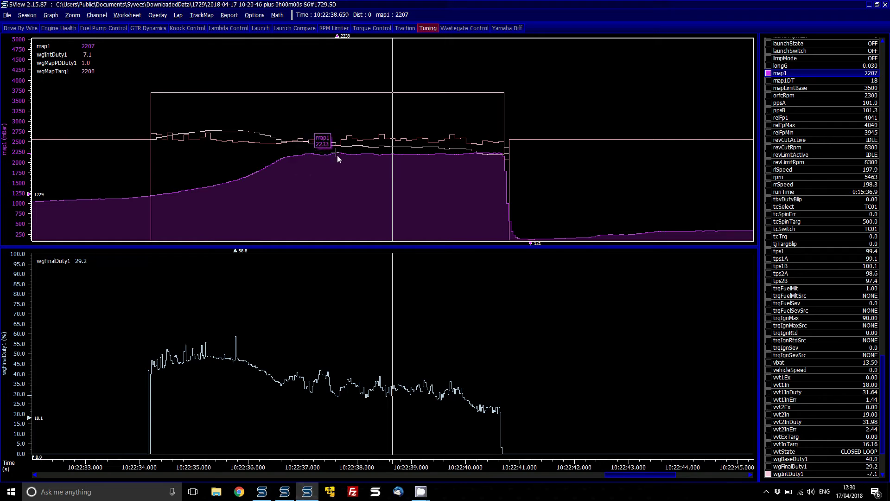
pyautogui.click(326, 235)
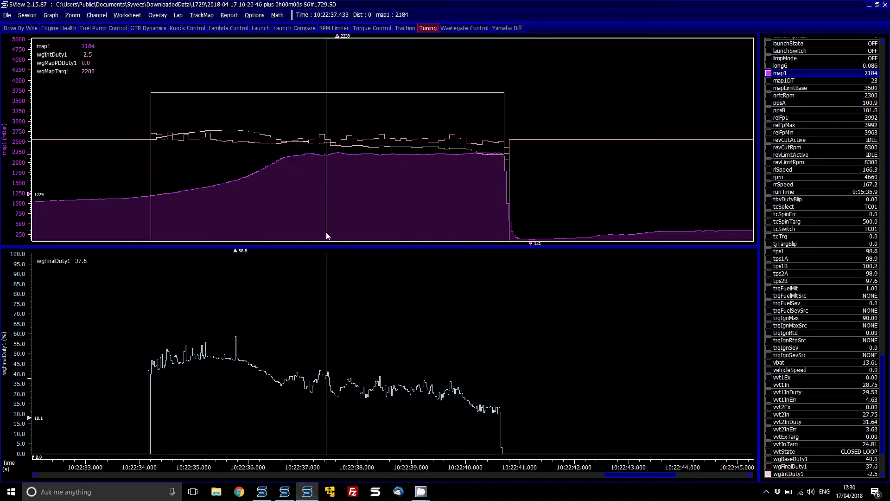
# Step: Add the map1DT channel as a trace in the top graph
pyautogui.write('map')
pyautogui.press('Down')
pyautogui.press('Down')
pyautogui.press('Down')
pyautogui.press('Down')
pyautogui.press('Down')
pyautogui.press('Down')
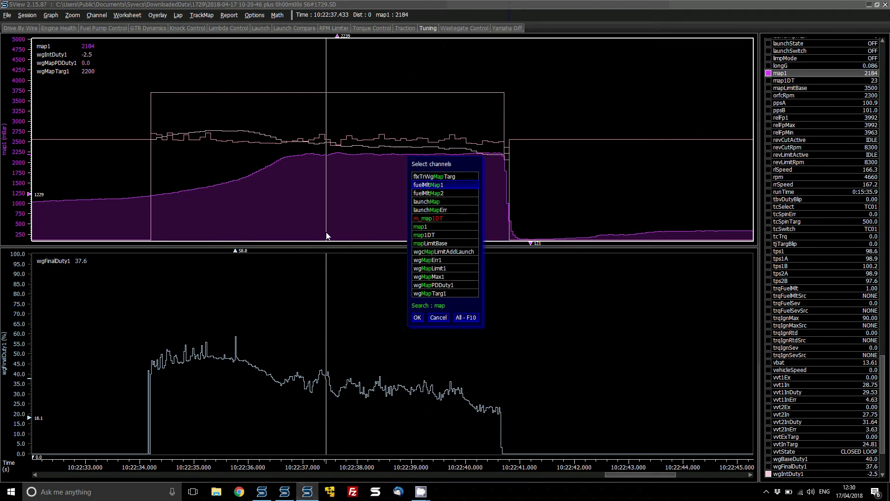
pyautogui.press('Down')
pyautogui.press('Return')
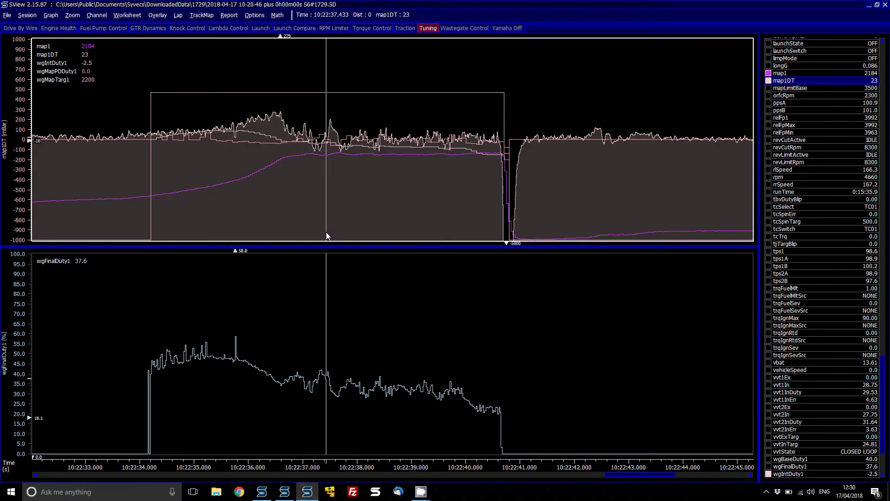
pyautogui.moveTo(277, 113)
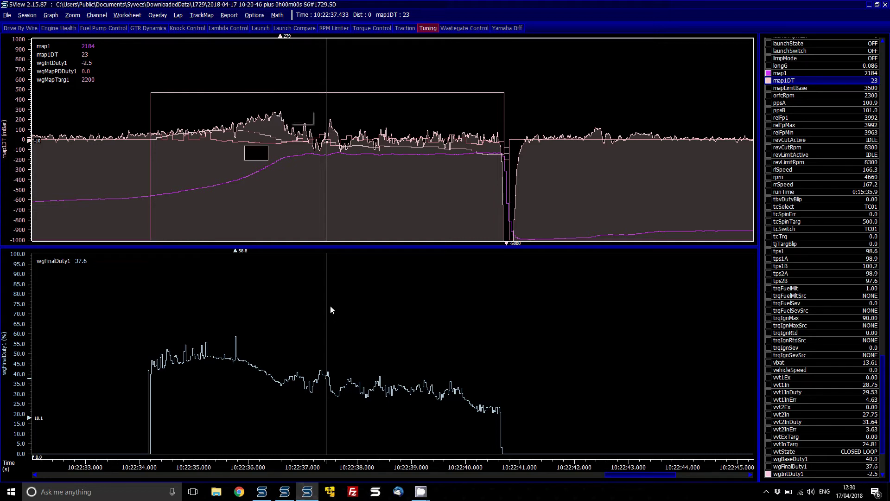
# Step: In SCal, collapse the base control duties branch and move down to the PD control duty table
pyautogui.click(260, 494)
pyautogui.press('Left')
pyautogui.press('Left')
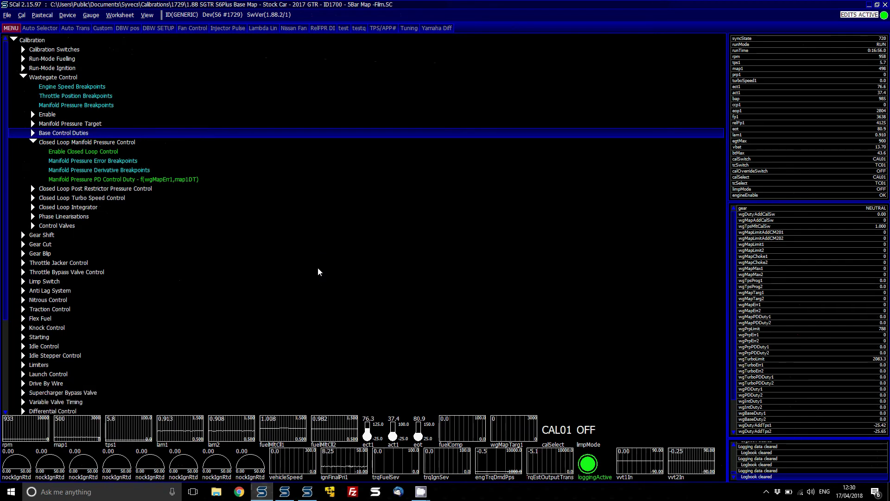
pyautogui.press('Down')
pyautogui.press('Down')
pyautogui.press('Down')
pyautogui.press('Down')
pyautogui.press('Down')
# Step: Open the Manifold Pressure PD Control Duty map, then return to SView
pyautogui.press('Return')
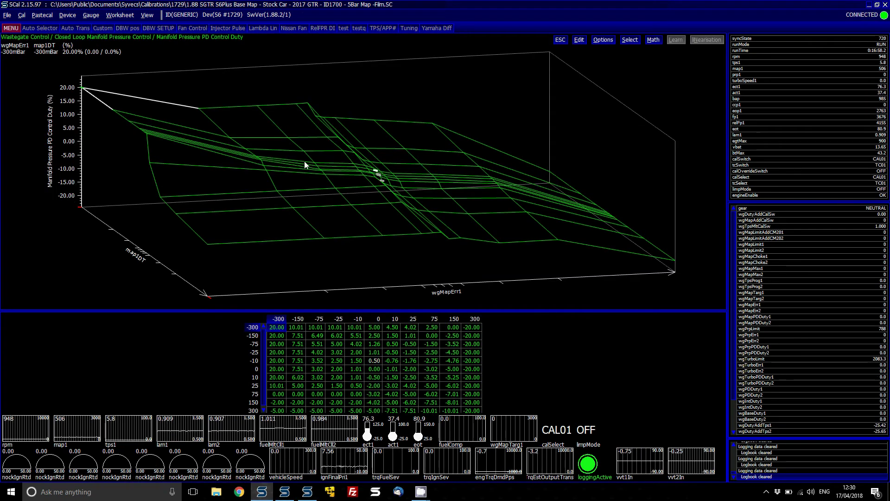
pyautogui.click(303, 492)
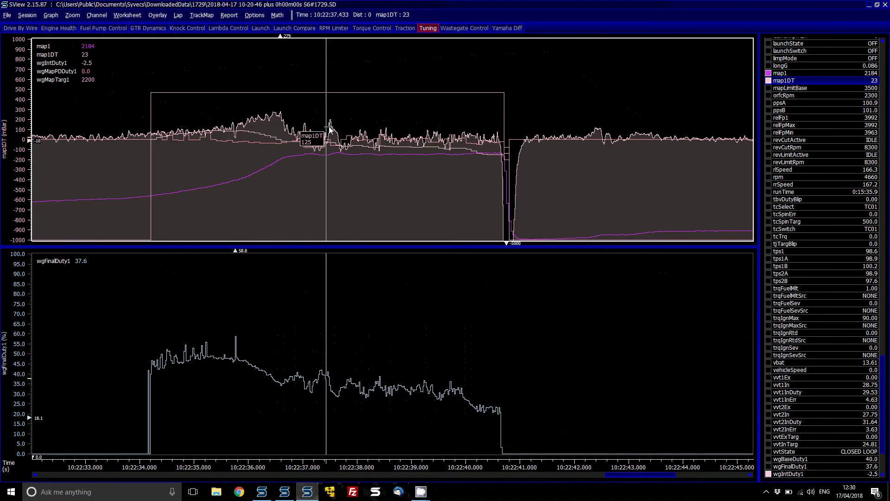
pyautogui.hotkey('alt', 'c')
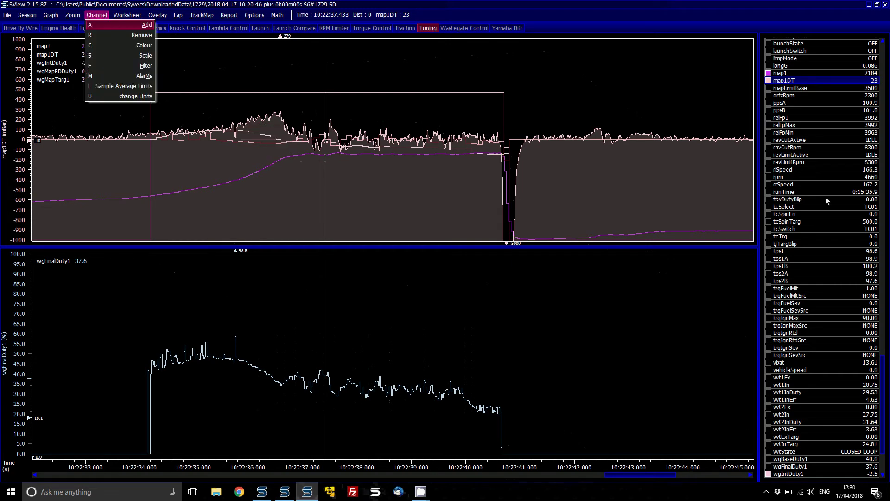
pyautogui.press('Escape')
# Step: Add a new graph pane and plot wgMapErr1 in it, found by searching 'wg'
pyautogui.hotkey('alt', 'g')
pyautogui.press('Return')
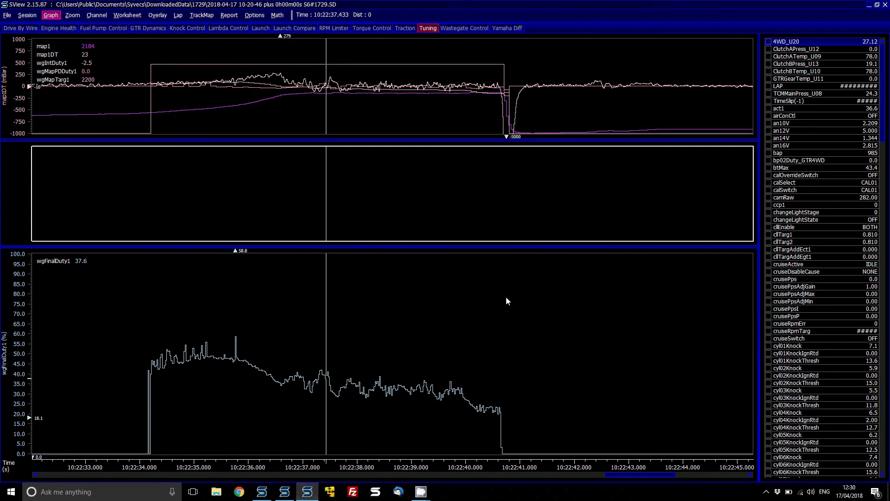
pyautogui.hotkey('alt', 'c')
pyautogui.press('Return')
pyautogui.write('wg')
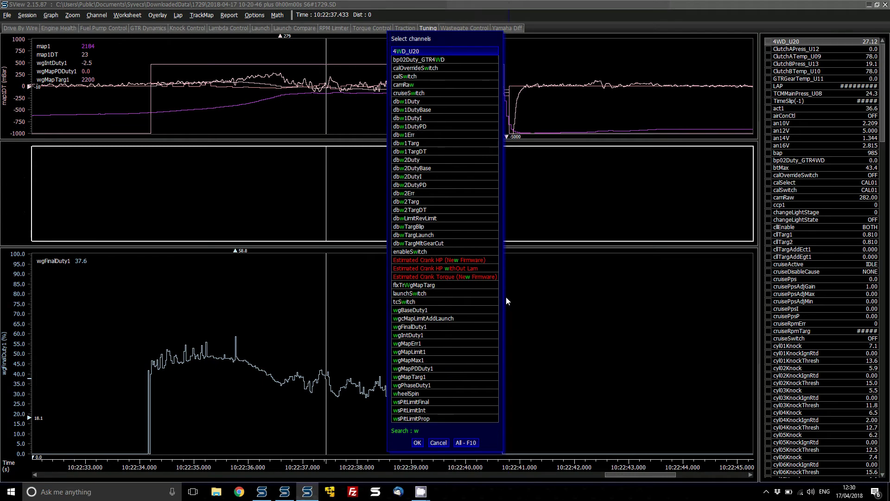
pyautogui.press('Down')
pyautogui.press('Down')
pyautogui.press('Down')
pyautogui.press('Down')
pyautogui.press('Down')
pyautogui.press('Down')
pyautogui.press('Up')
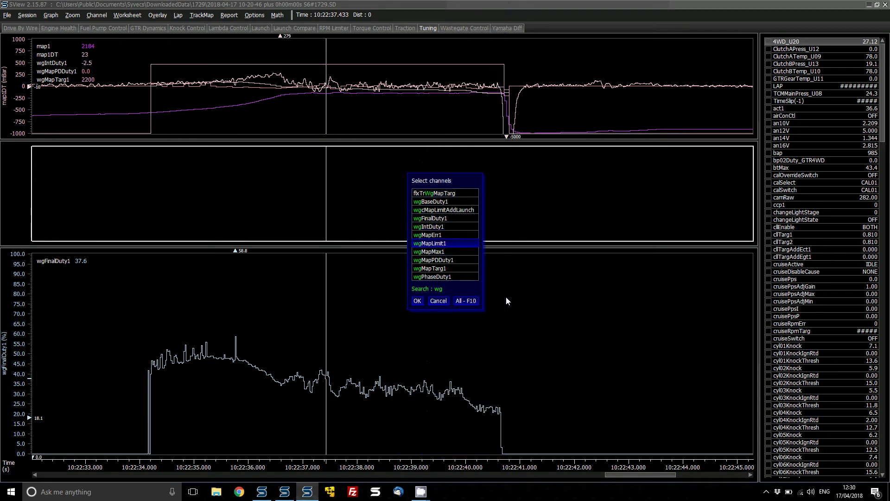
pyautogui.press('Return')
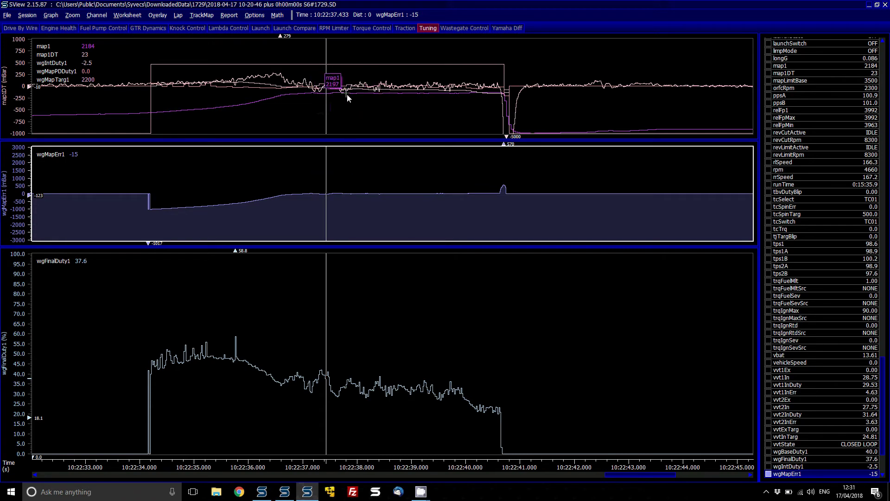
# Step: Multiply the PD Control Duty values in columns -150 to 150, all rows, by 0.7
pyautogui.hotkey('alt', 'Tab')
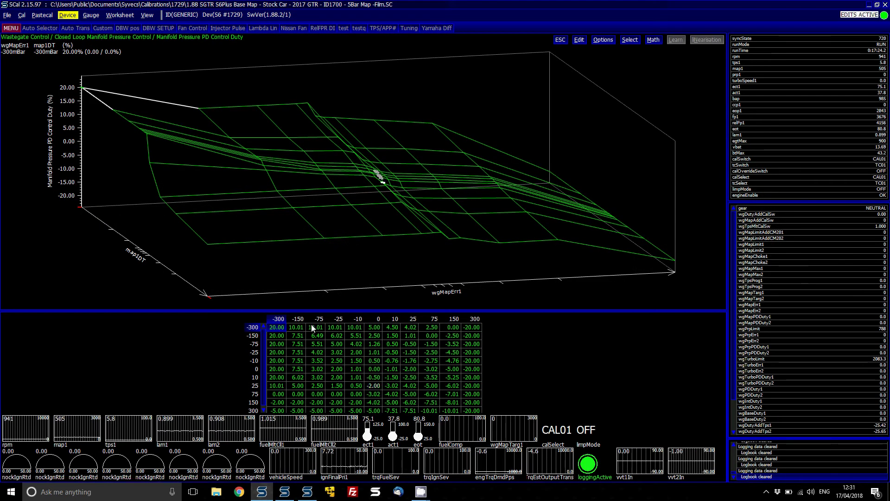
pyautogui.moveTo(301, 328); pyautogui.dragTo(450, 411)
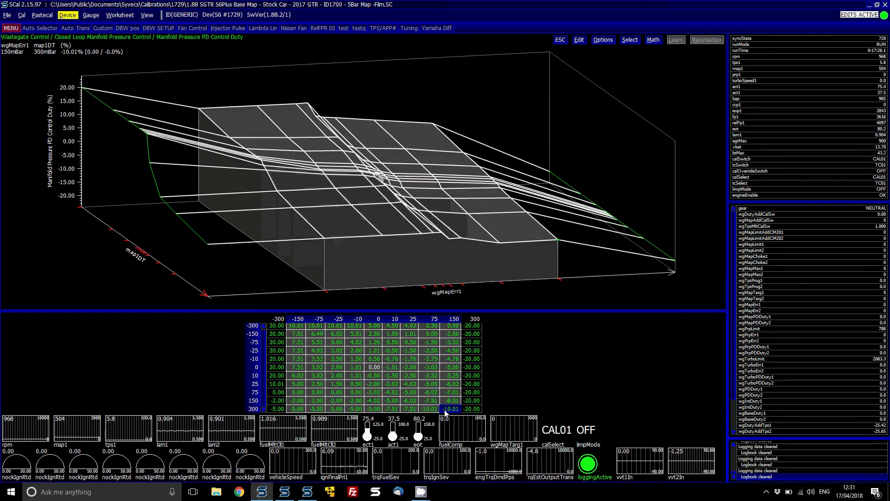
pyautogui.press('*')
pyautogui.write('0.7')
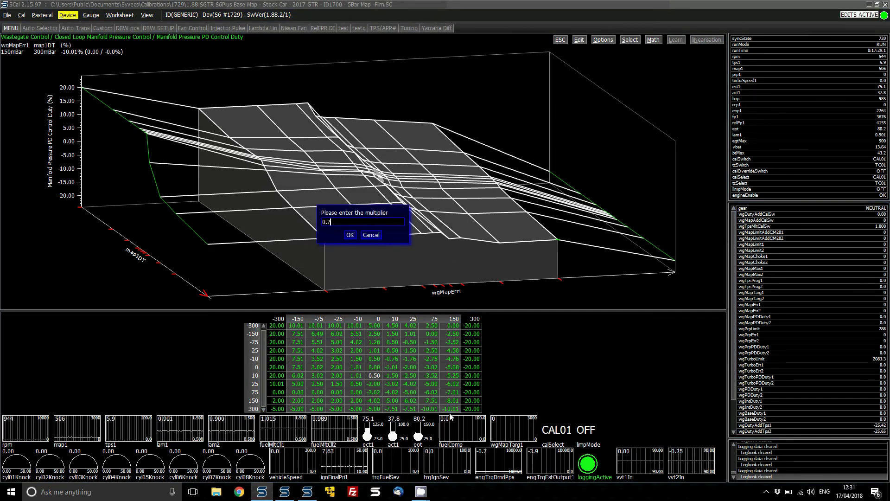
pyautogui.press('Return')
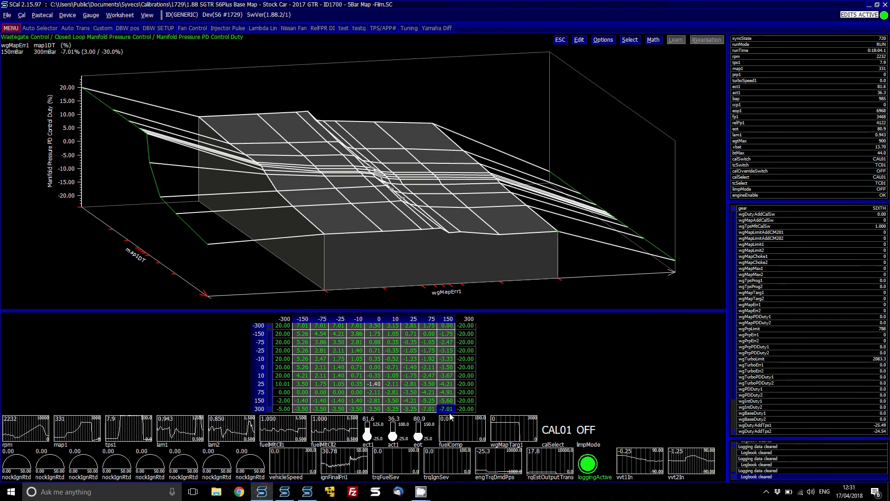
# Step: Read the ECU log in SData with the comment '- .7 on PD Table'
pyautogui.click(285, 492)
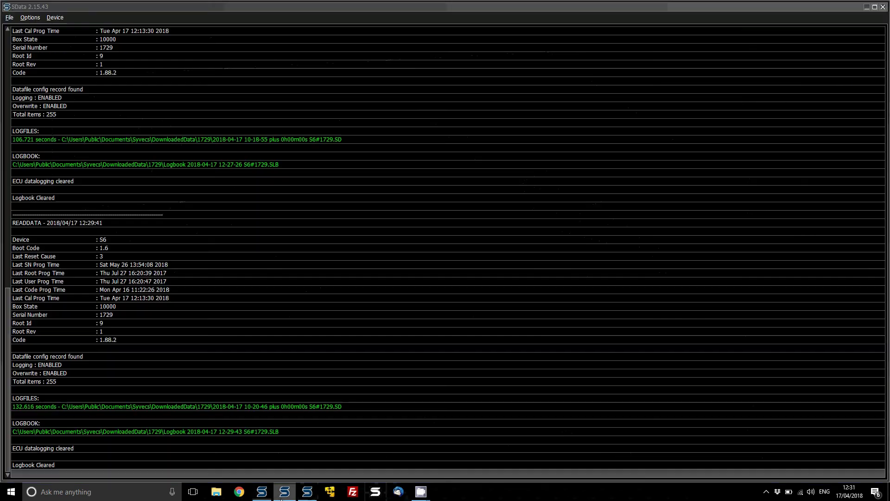
pyautogui.hotkey('alt', 'd')
pyautogui.press('Down')
pyautogui.press('Return')
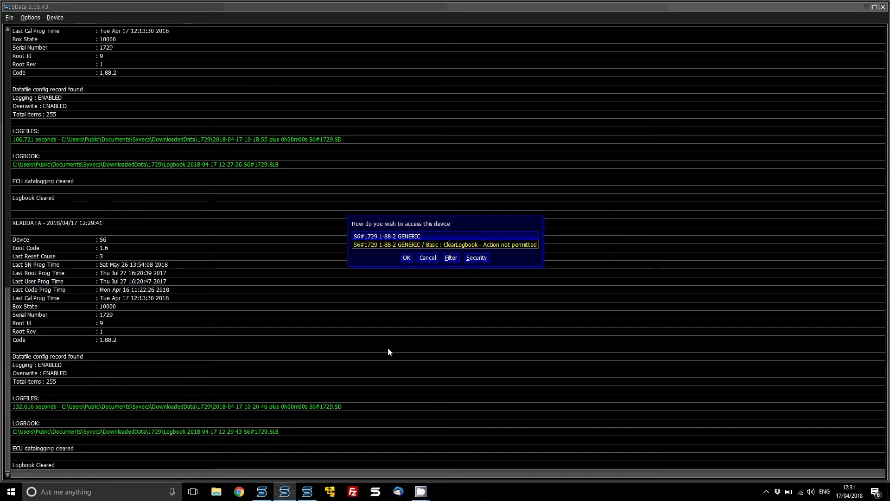
pyautogui.press('Return')
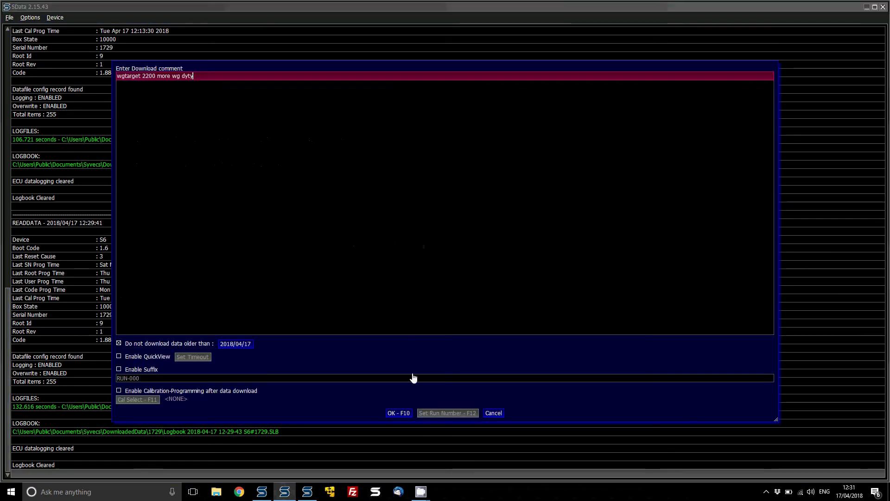
pyautogui.write('- ')
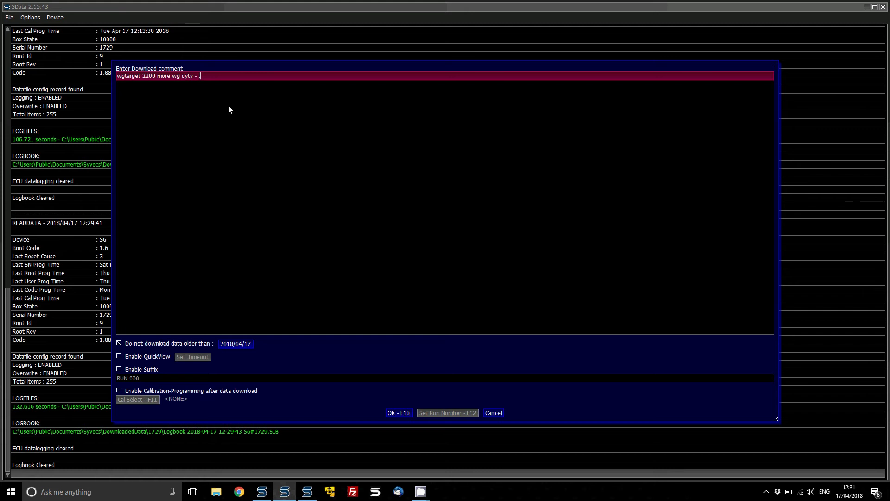
pyautogui.write('.7 on PD Table')
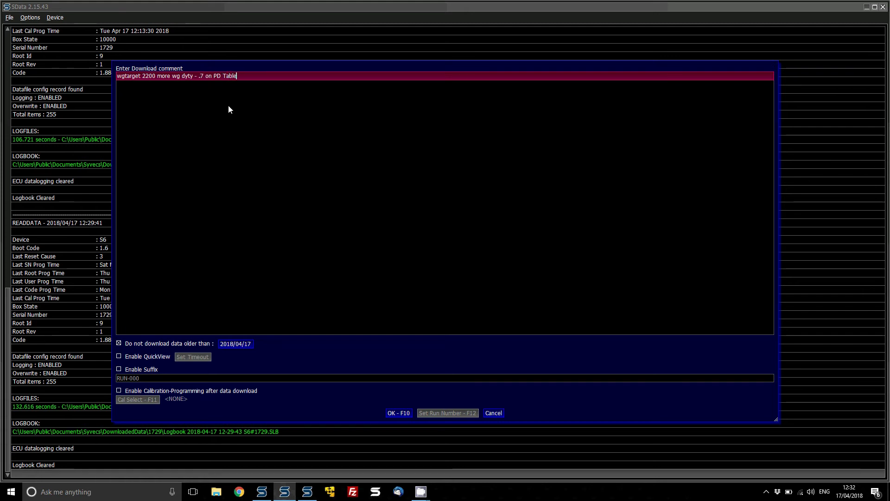
pyautogui.click(392, 413)
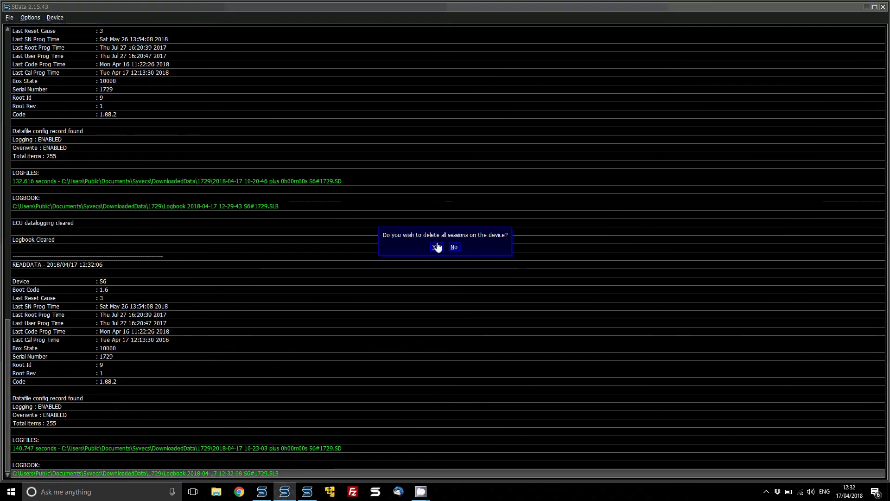
# Step: Agree to delete the device sessions and clear the logbook, leaving the logbook comment empty
pyautogui.click(437, 246)
pyautogui.click(437, 247)
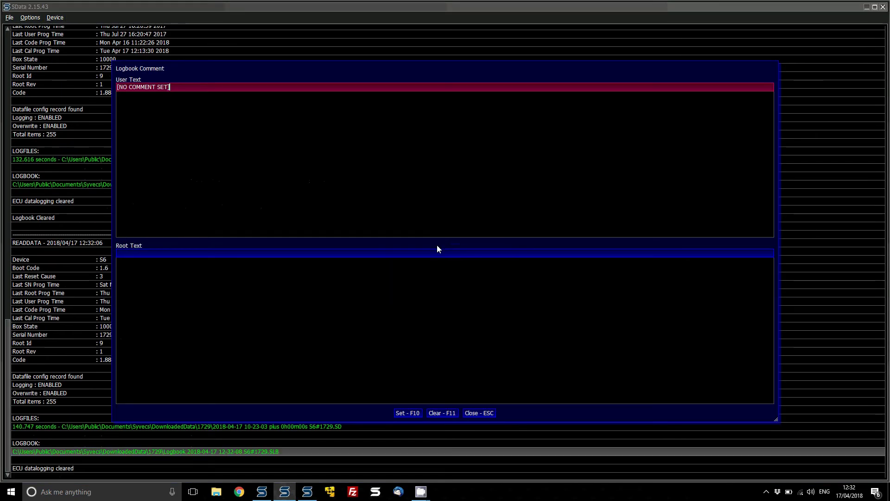
pyautogui.click(478, 413)
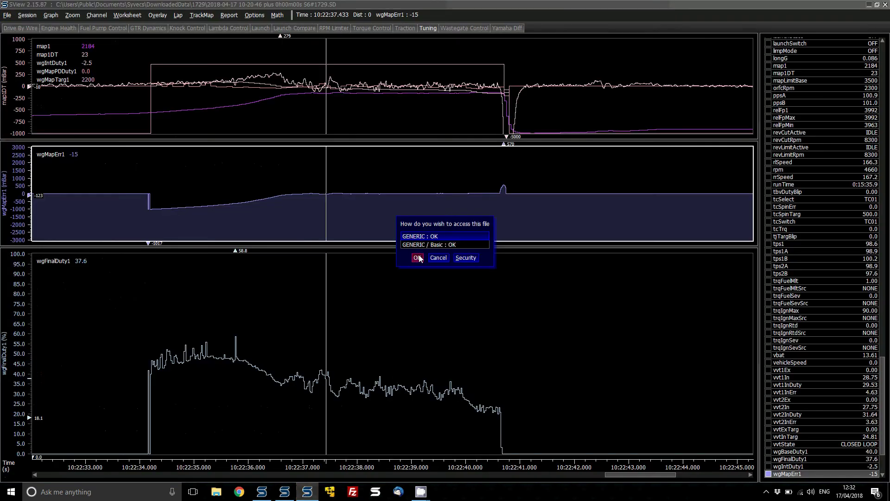
# Step: Open the 10-23-03 log and zoom into its latest boost run
pyautogui.click(419, 255)
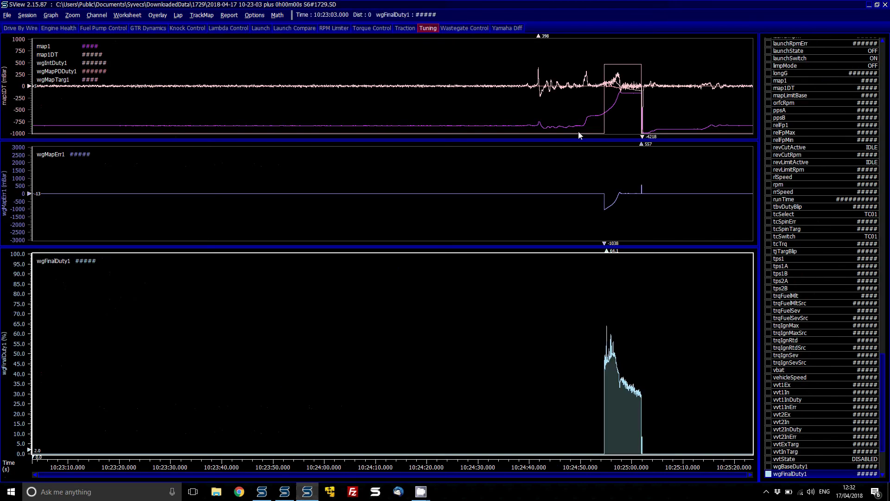
pyautogui.click(624, 97)
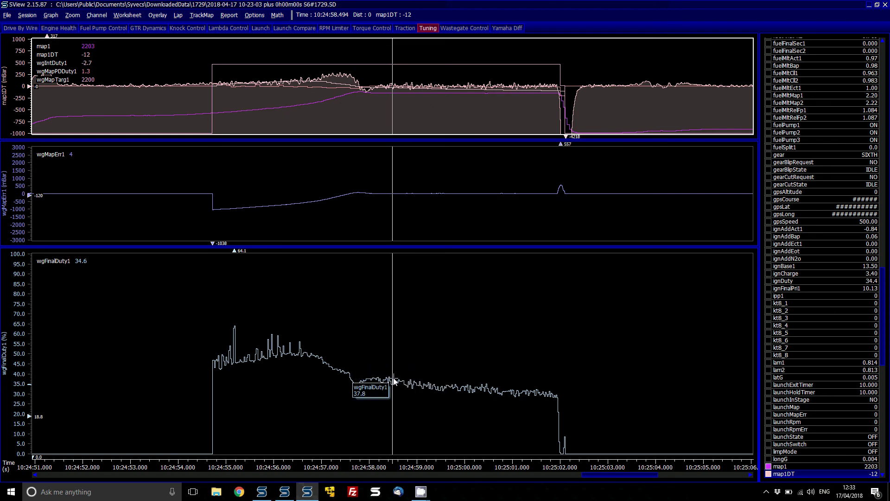
# Step: In SCal, close the PD duty map and open the Base Wastegate Duty 1 table
pyautogui.click(262, 490)
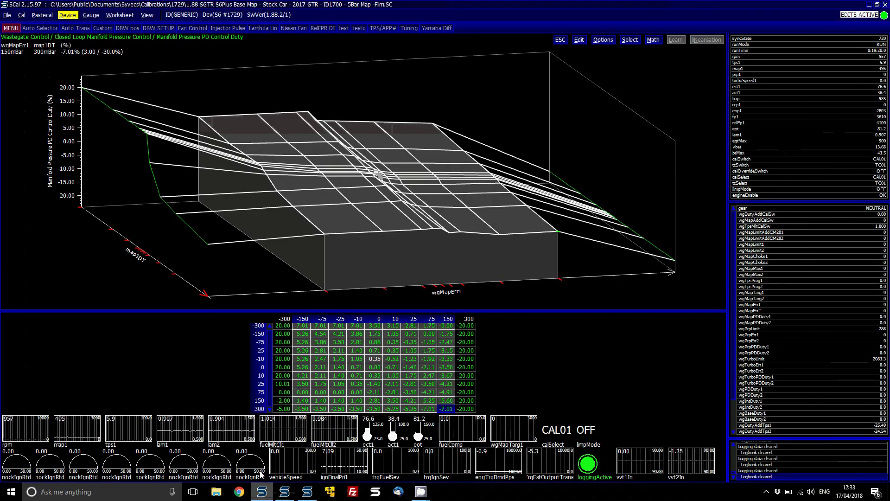
pyautogui.press('Escape')
pyautogui.press('Up')
pyautogui.press('Up')
pyautogui.press('Up')
pyautogui.press('Left')
pyautogui.press('Up')
pyautogui.press('Right')
pyautogui.press('Down')
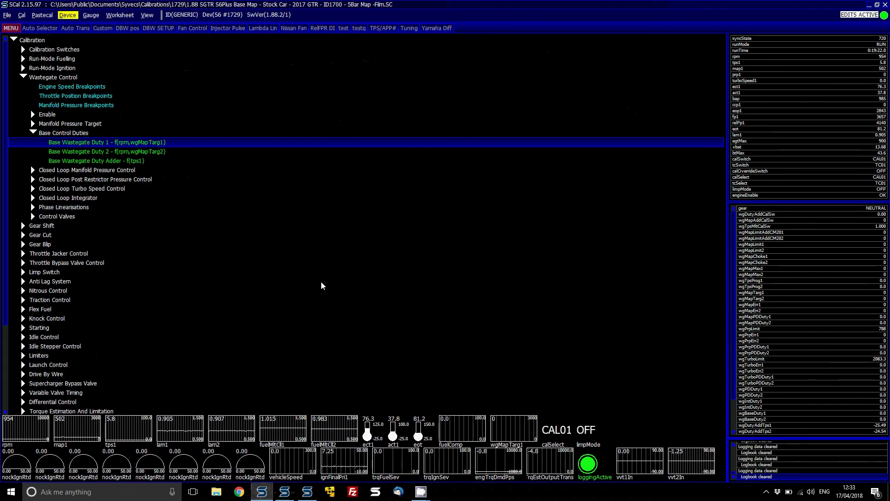
pyautogui.press('Return')
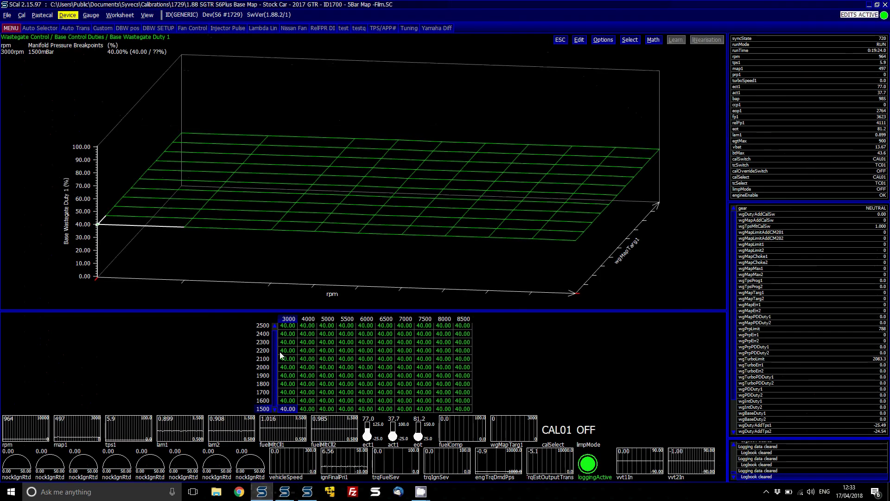
# Step: Set the 2200 mBar row to 35, the rows down to 1500 to 0, and interpolate between
pyautogui.moveTo(281, 355); pyautogui.dragTo(466, 355)
pyautogui.press('=')
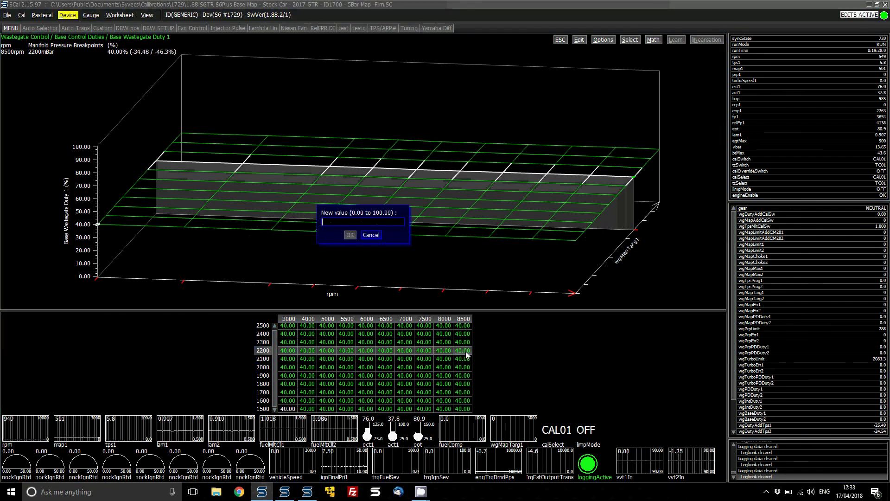
pyautogui.write('35')
pyautogui.press('Return')
pyautogui.moveTo(464, 359); pyautogui.dragTo(278, 410)
pyautogui.press('=')
pyautogui.write('0')
pyautogui.press('Return')
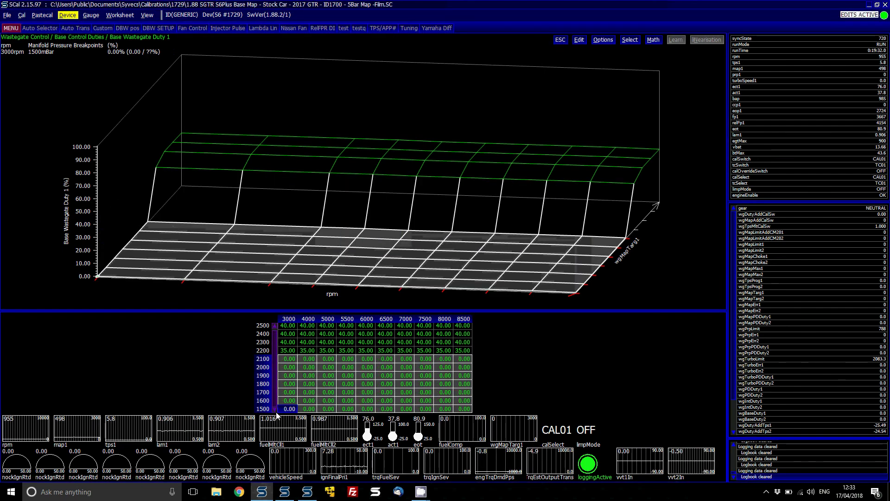
pyautogui.moveTo(288, 325); pyautogui.dragTo(462, 411)
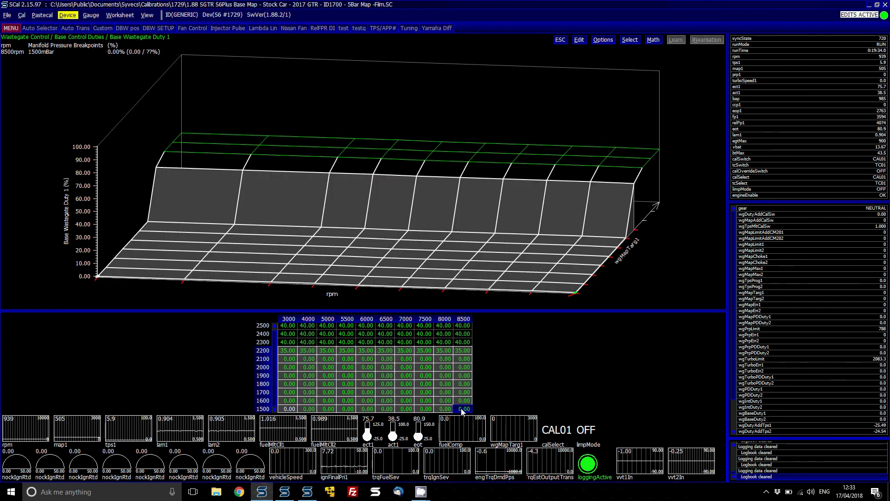
pyautogui.press('v')
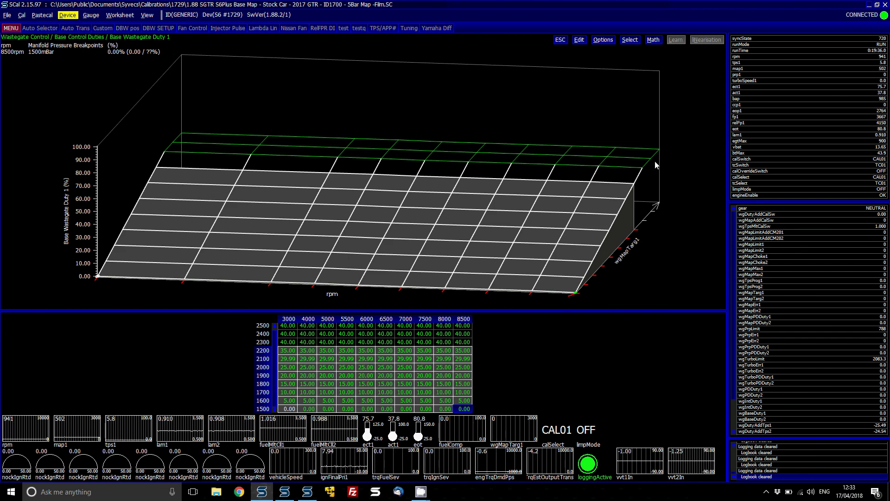
# Step: Raise the 2400 and 2500 mBar rows, topping out at 51.01%, and close the table
pyautogui.moveTo(657, 165); pyautogui.dragTo(295, 92)
pyautogui.press('+')
pyautogui.press('+')
pyautogui.press('+')
pyautogui.press('+')
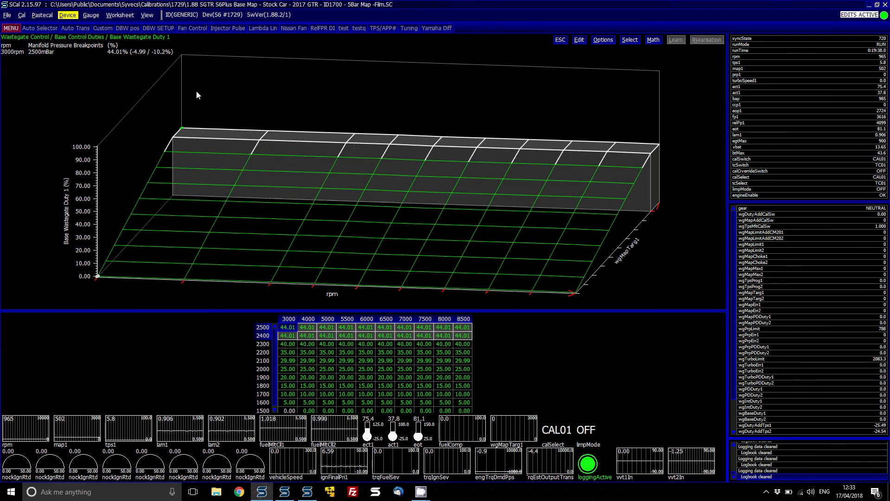
pyautogui.click(218, 135)
pyautogui.moveTo(386, 146); pyautogui.dragTo(648, 132)
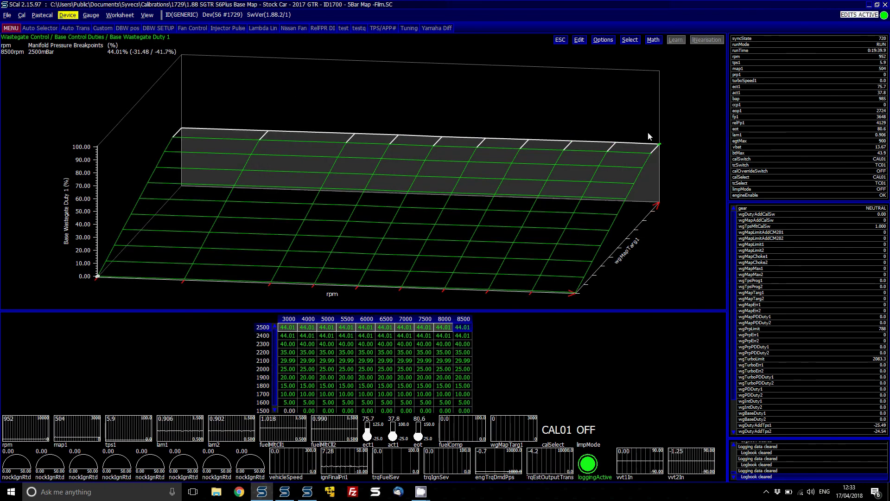
pyautogui.press('+')
pyautogui.press('+')
pyautogui.press('+')
pyautogui.press('+')
pyautogui.press('+')
pyautogui.press('+')
pyautogui.press('+')
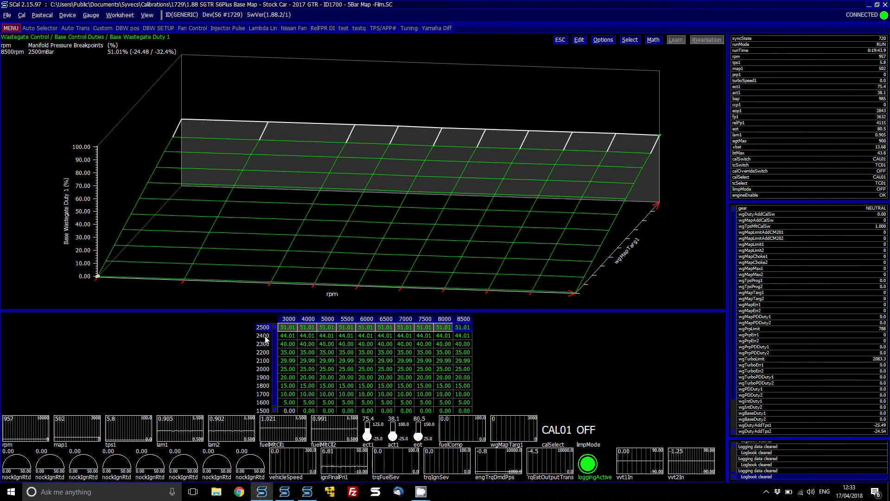
pyautogui.press('Escape')
# Step: Open Manifold Pressure Breakpoints and change the last breakpoint from 2500 to 4500
pyautogui.press('Up')
pyautogui.press('Up')
pyautogui.press('Up')
pyautogui.press('Up')
pyautogui.press('Return')
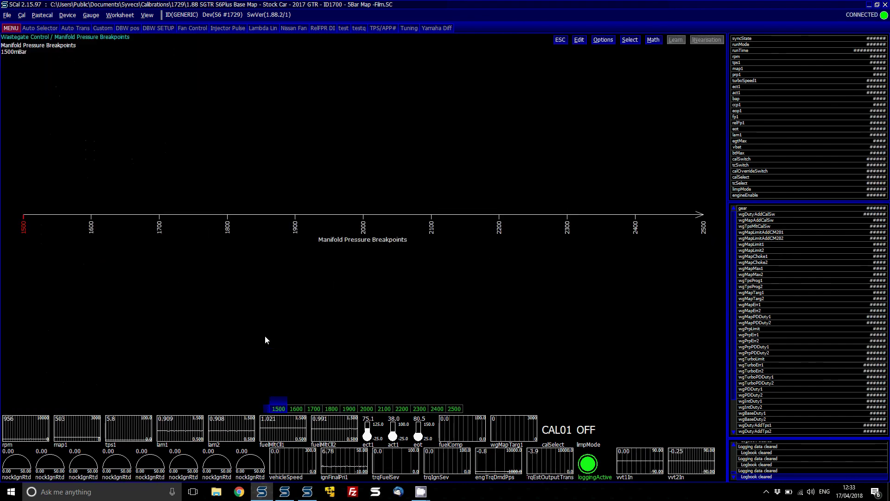
pyautogui.click(455, 410)
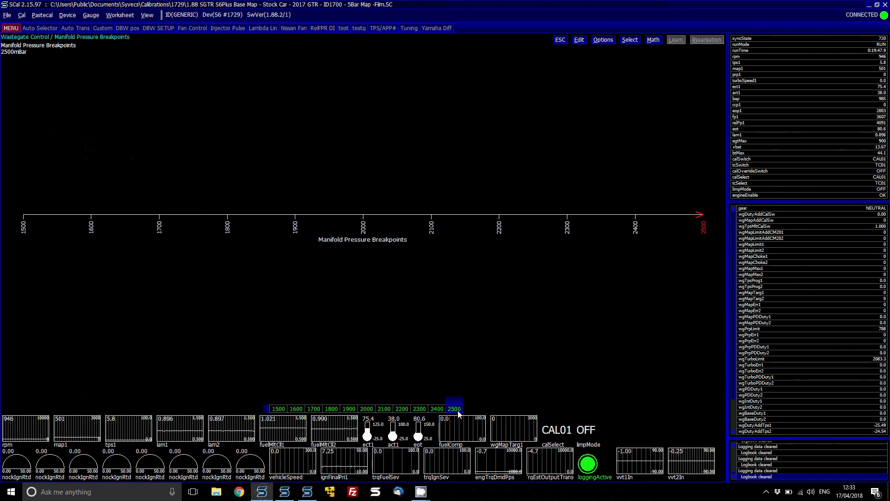
pyautogui.write('4500')
pyautogui.press('Return')
# Step: Interpolate all breakpoints evenly from 1500 to 4500 in 300 mBar steps and remap the tables
pyautogui.press('s')
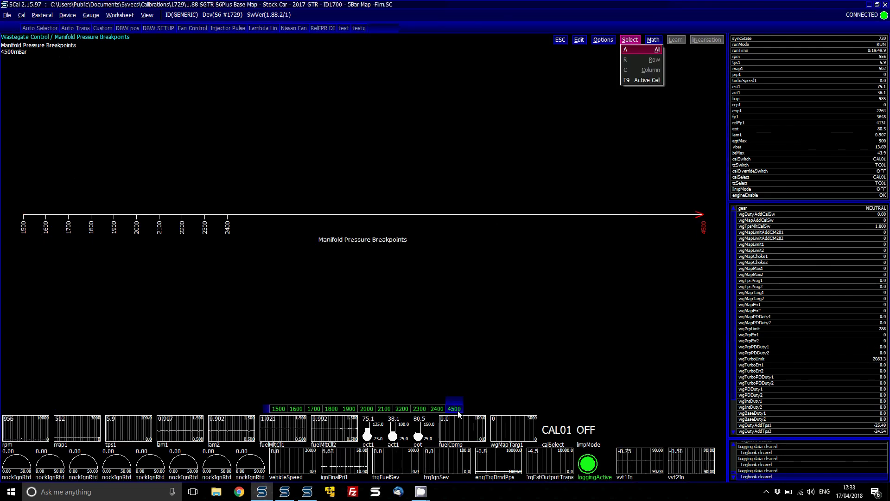
pyautogui.press('a')
pyautogui.press('m')
pyautogui.press('i')
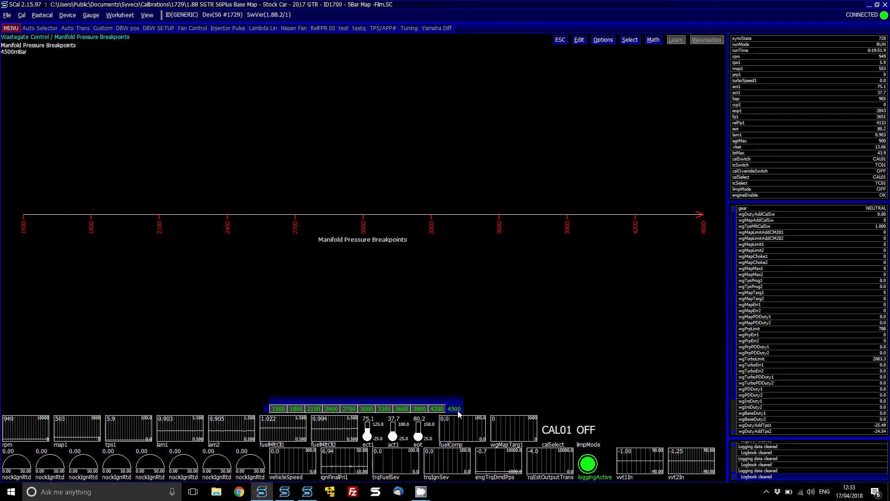
pyautogui.hotkey('ctrl', 'z')
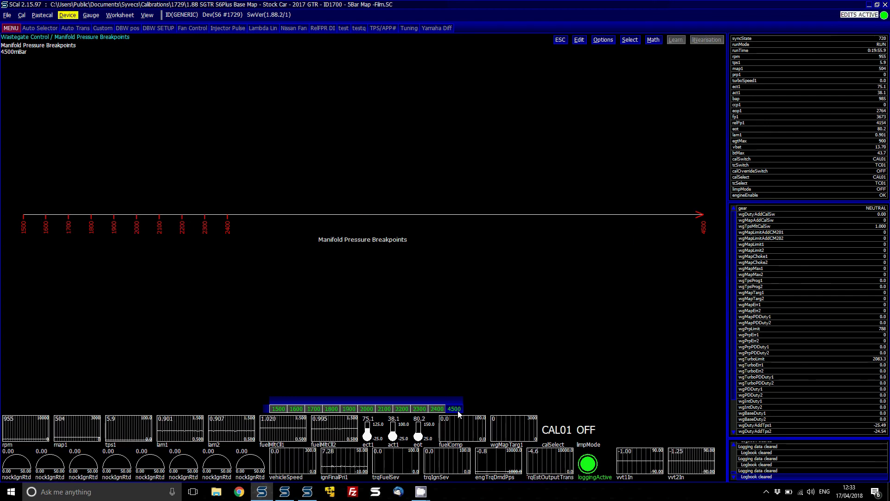
pyautogui.press('s')
pyautogui.press('m')
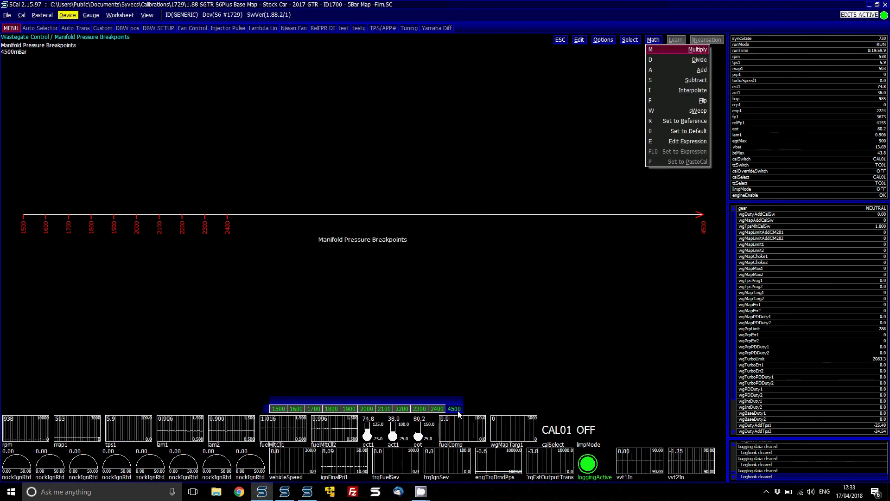
pyautogui.press('i')
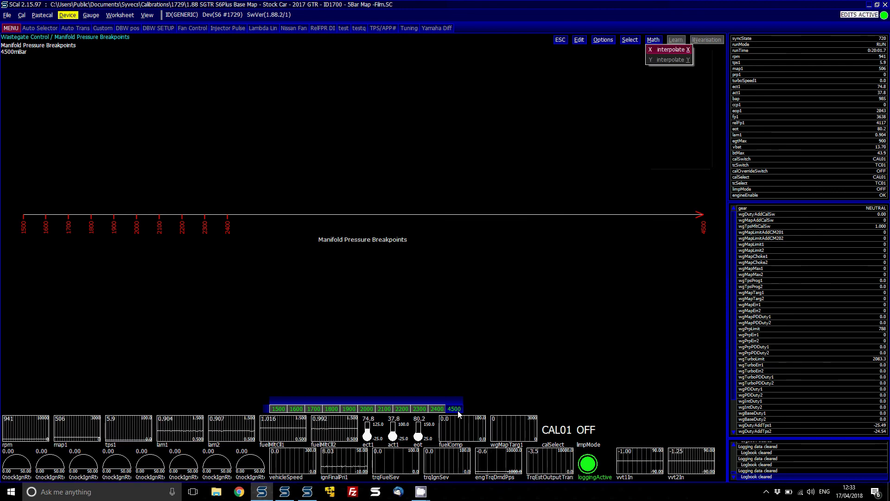
pyautogui.press('x')
pyautogui.press('Escape')
pyautogui.press('Return')
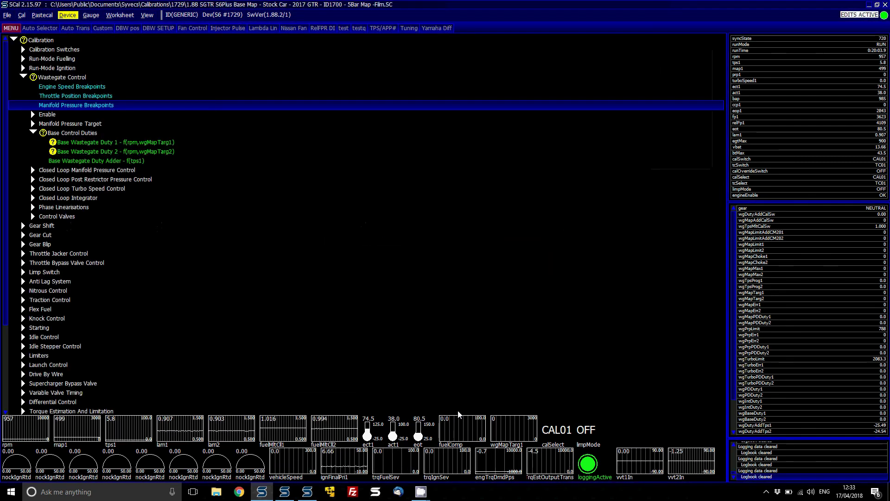